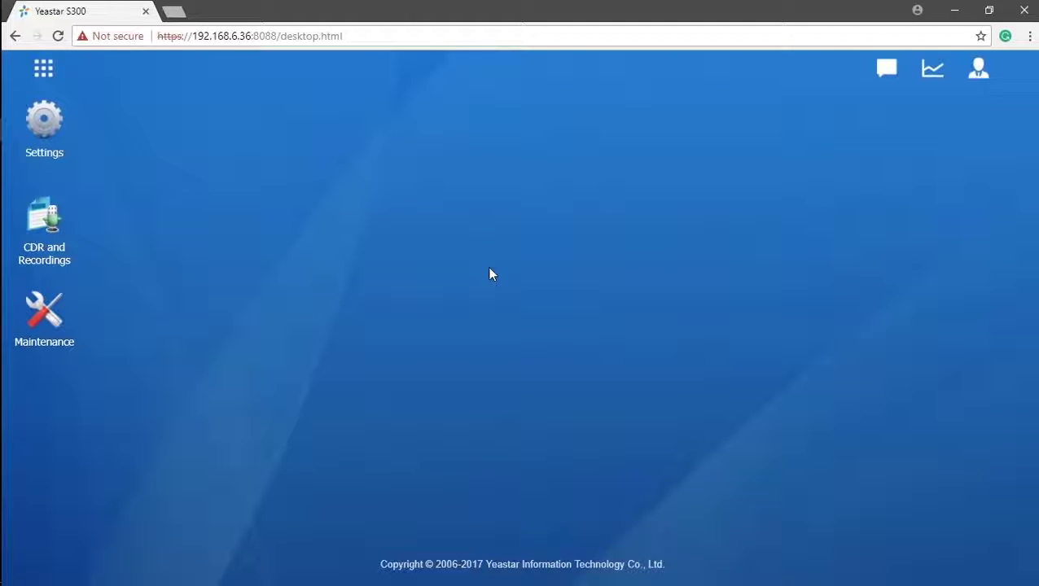
- Open PBX Settings and show the configured trunk list, including FXO1-1
{"action": "left_click", "coordinate": [24, 128]}
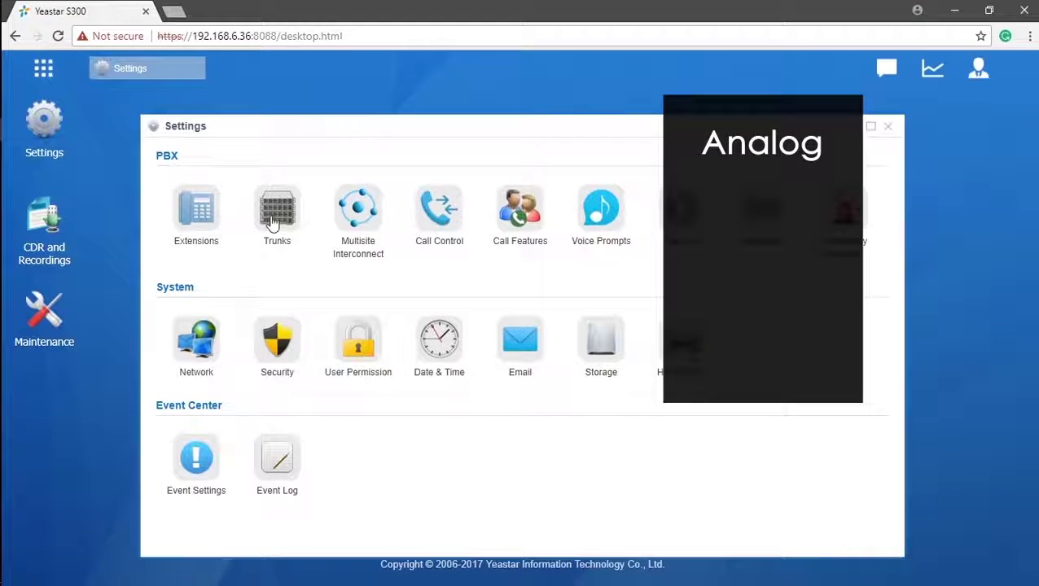
{"action": "left_click", "coordinate": [273, 224]}
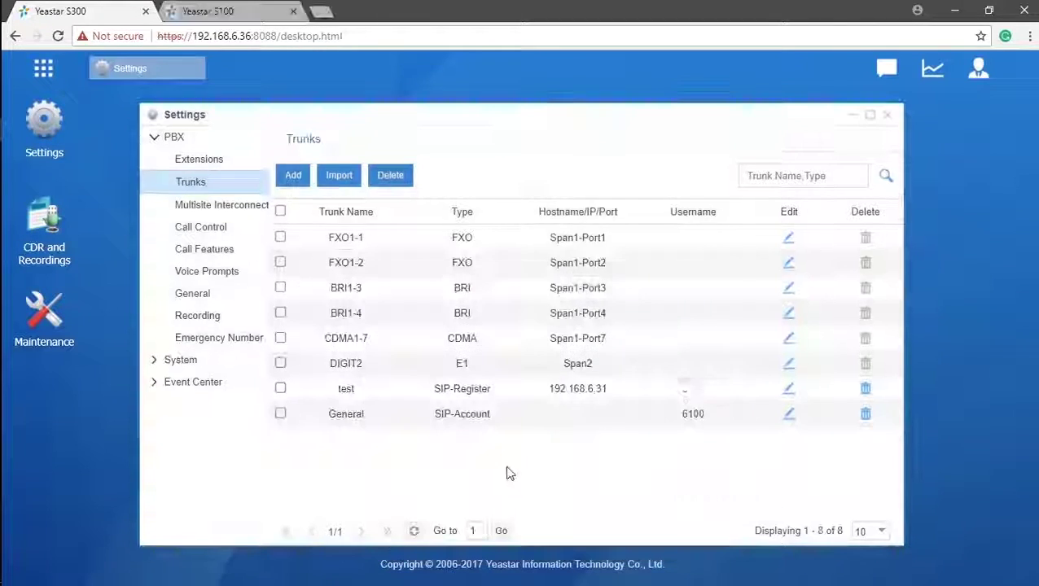
{"action": "left_click", "coordinate": [43, 68]}
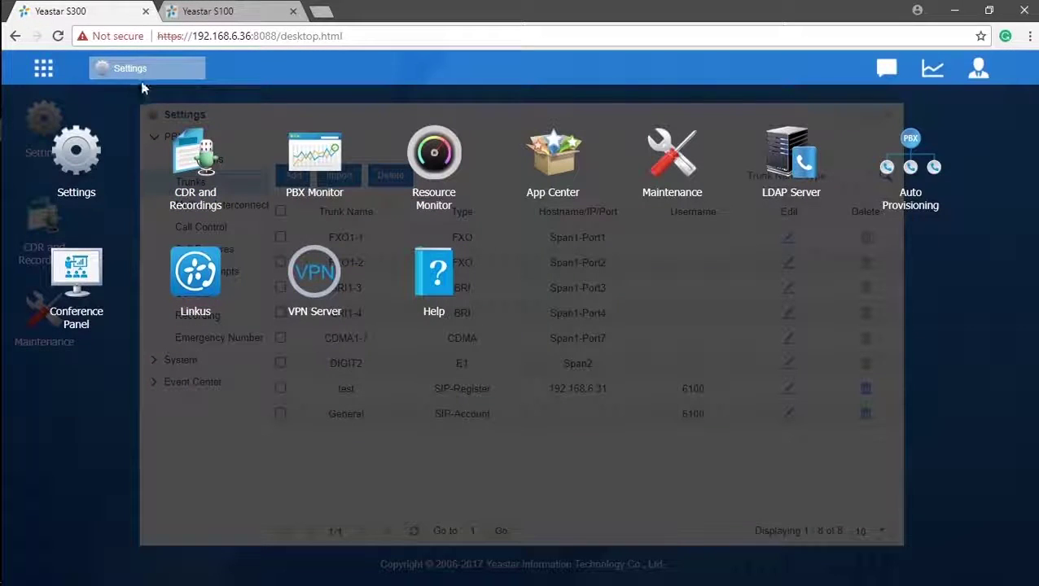
{"action": "left_click", "coordinate": [310, 173]}
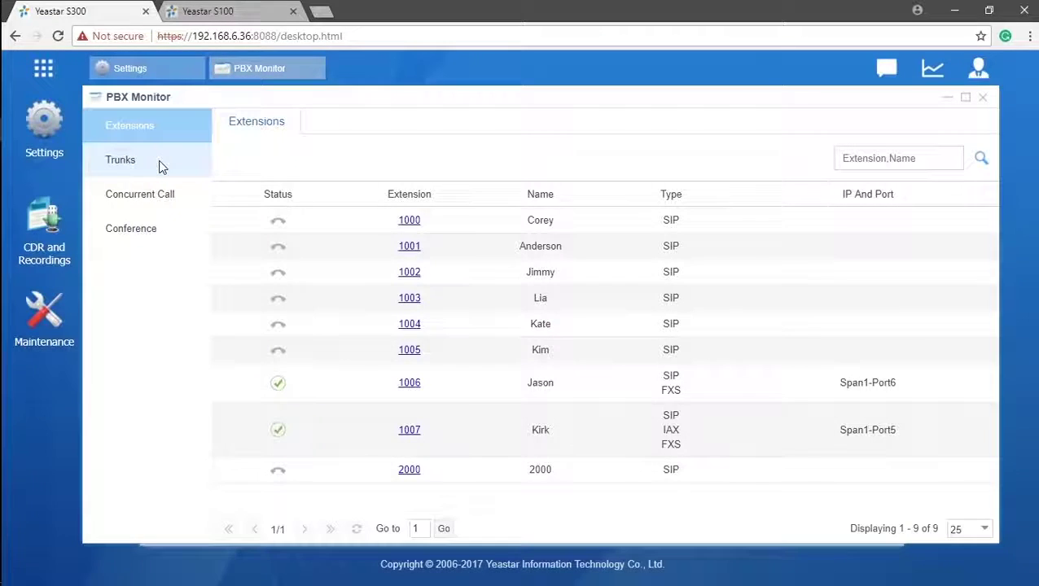
{"action": "left_click", "coordinate": [160, 163]}
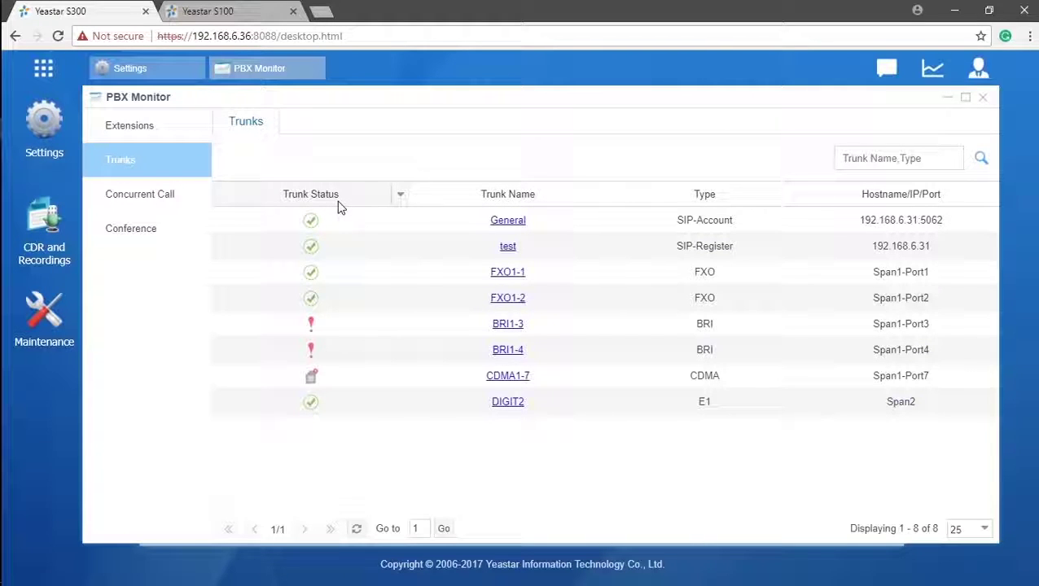
- Open the FXO1-1 trunk's editor from the trunk list
{"action": "left_click", "coordinate": [509, 274]}
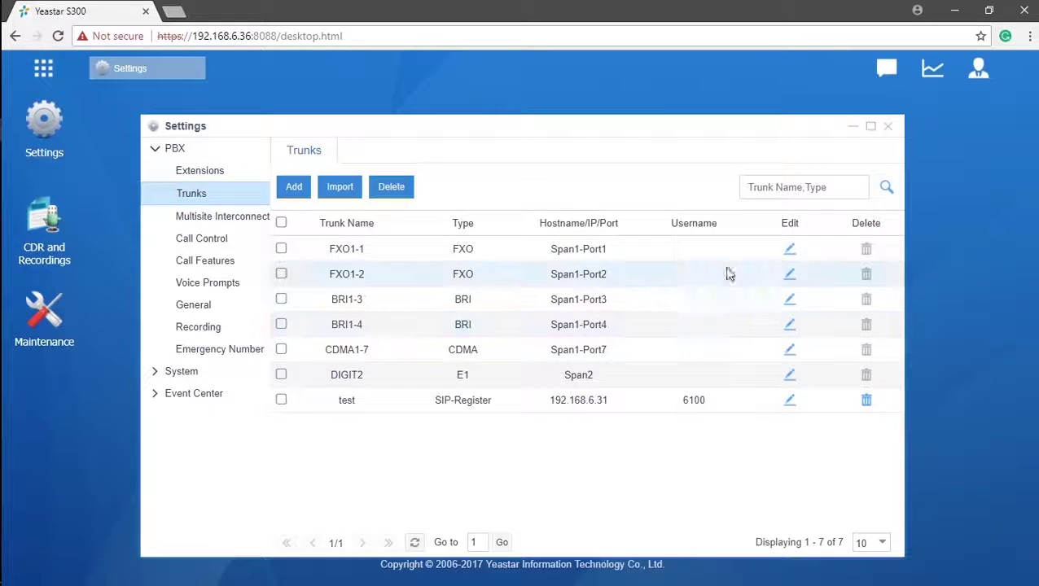
{"action": "left_click", "coordinate": [790, 250]}
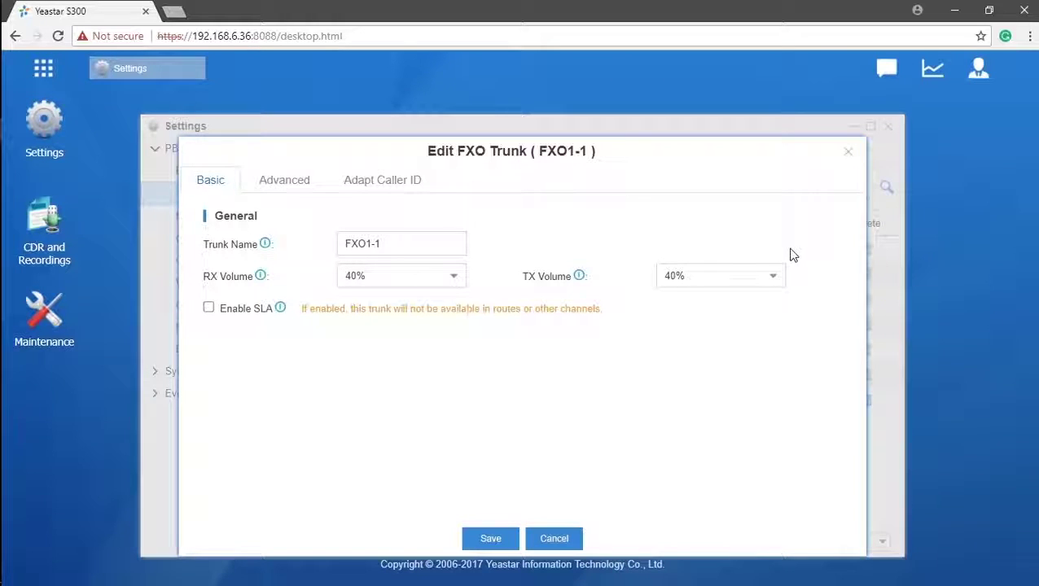
{"action": "left_click", "coordinate": [453, 242]}
- Set both RX Volume and TX Volume to Custom, leaving the gains at 0 dB
{"action": "left_click", "coordinate": [452, 277]}
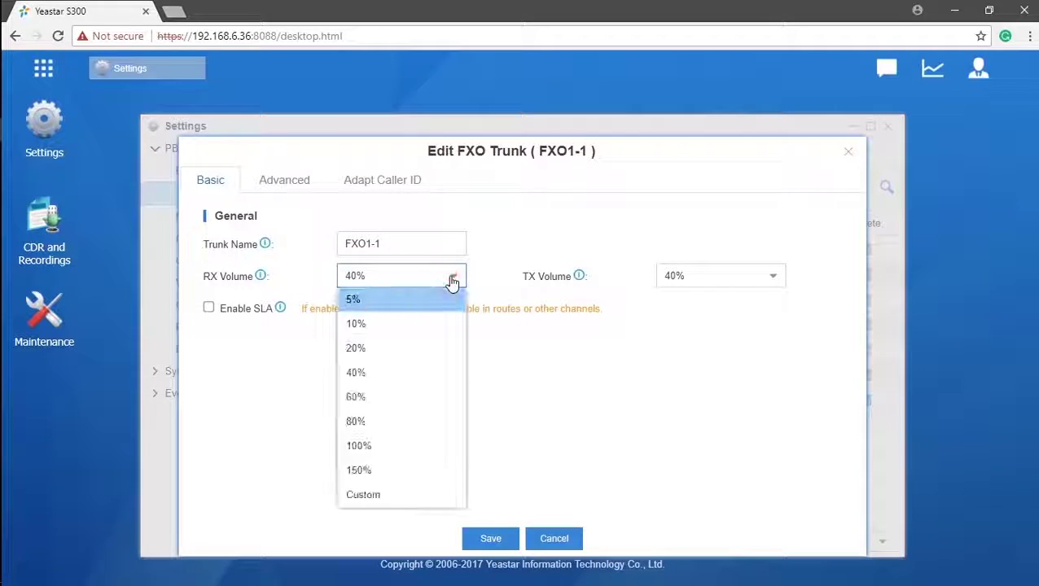
{"action": "mouse_move", "coordinate": [260, 283]}
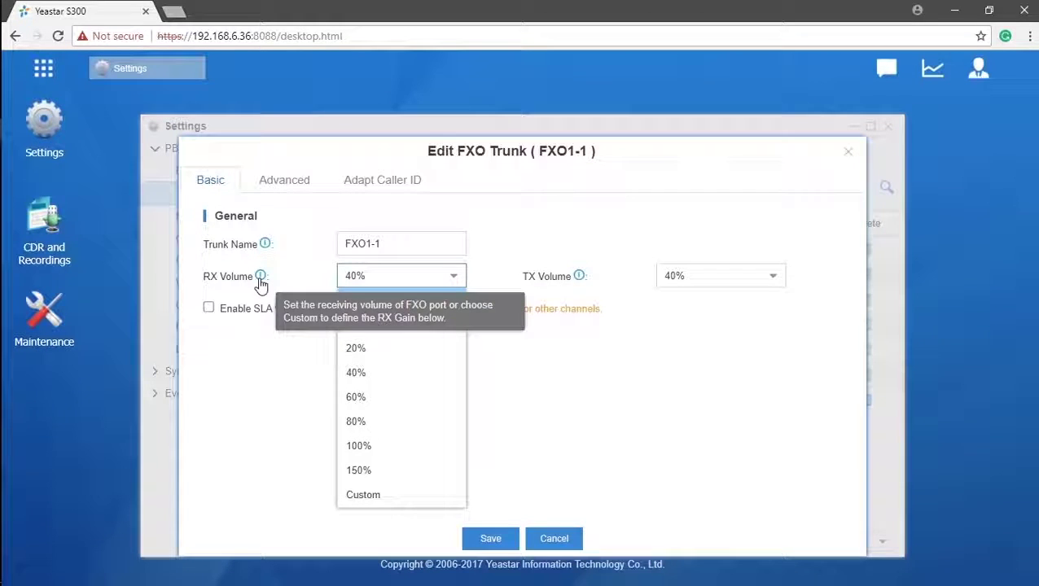
{"action": "left_click", "coordinate": [775, 279]}
{"action": "mouse_move", "coordinate": [580, 279]}
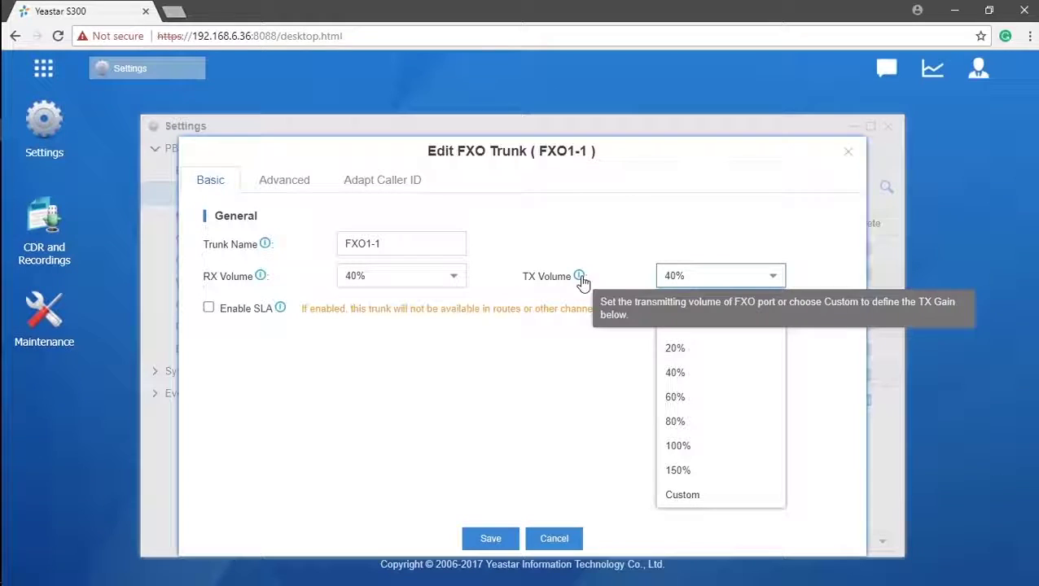
{"action": "left_click", "coordinate": [461, 281]}
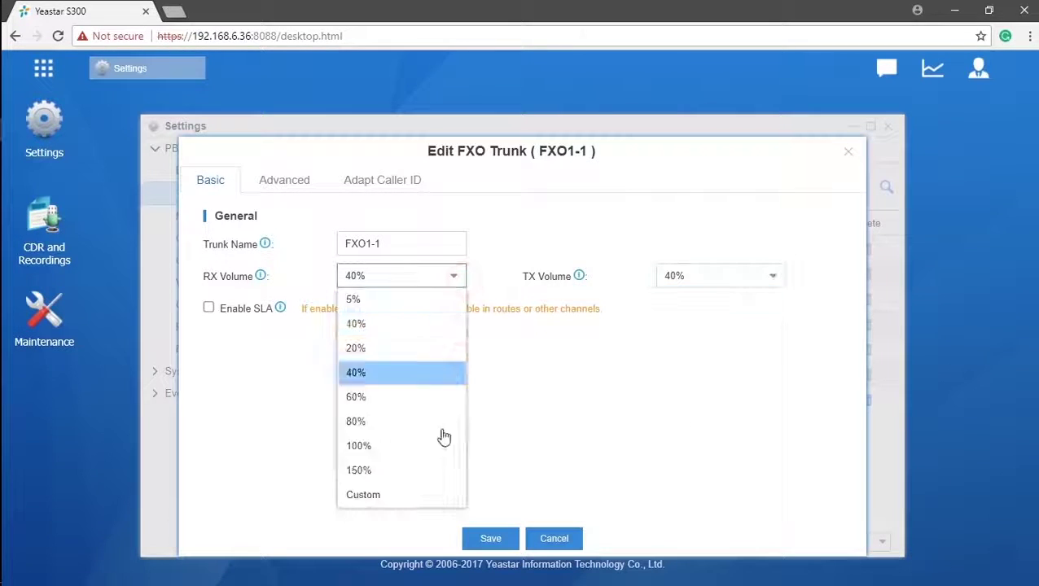
{"action": "left_click", "coordinate": [429, 505]}
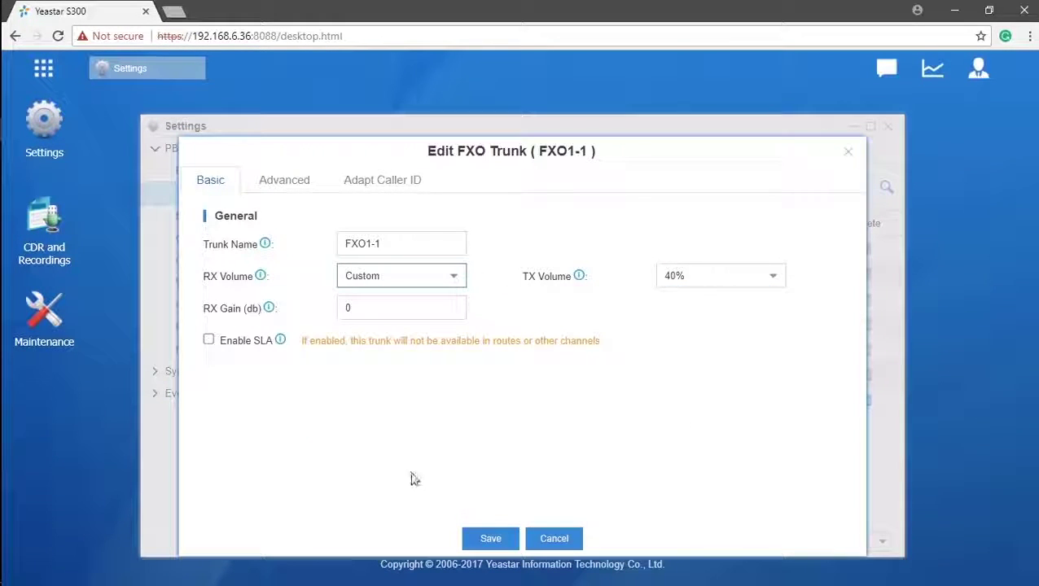
{"action": "left_click", "coordinate": [771, 278]}
{"action": "left_click", "coordinate": [706, 493]}
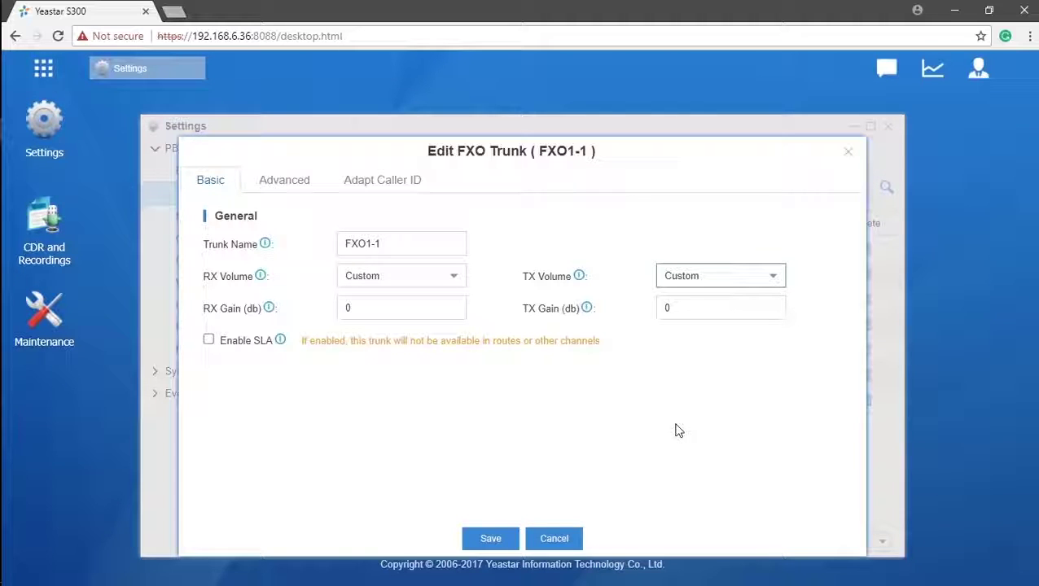
- Review FXO1-1's advanced Caller ID Signaling and Caller ID Start options unchanged, then close the editor
{"action": "left_click", "coordinate": [297, 188]}
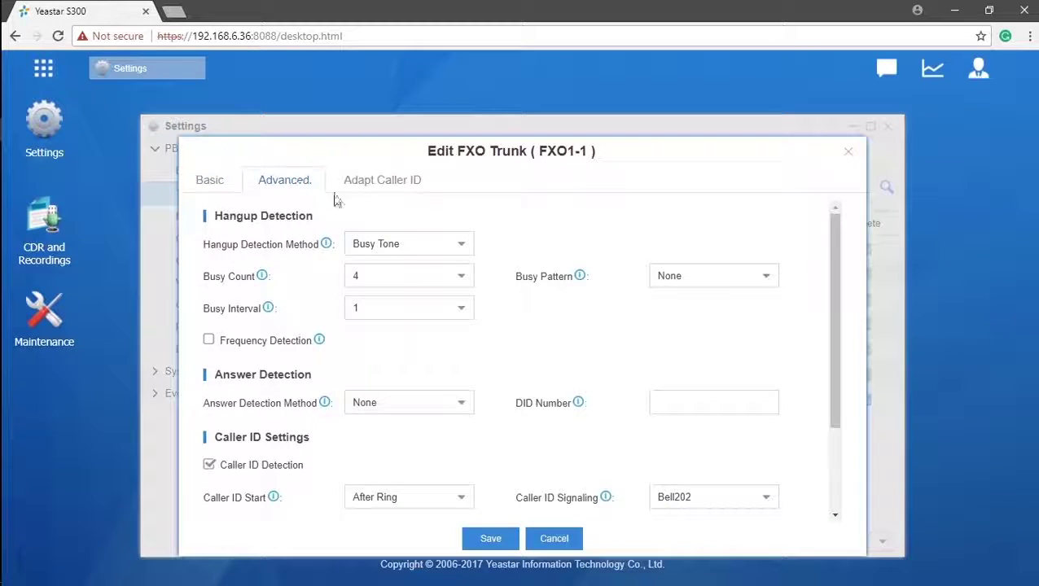
{"action": "left_click_drag", "start_coordinate": [840, 276], "coordinate": [839, 371]}
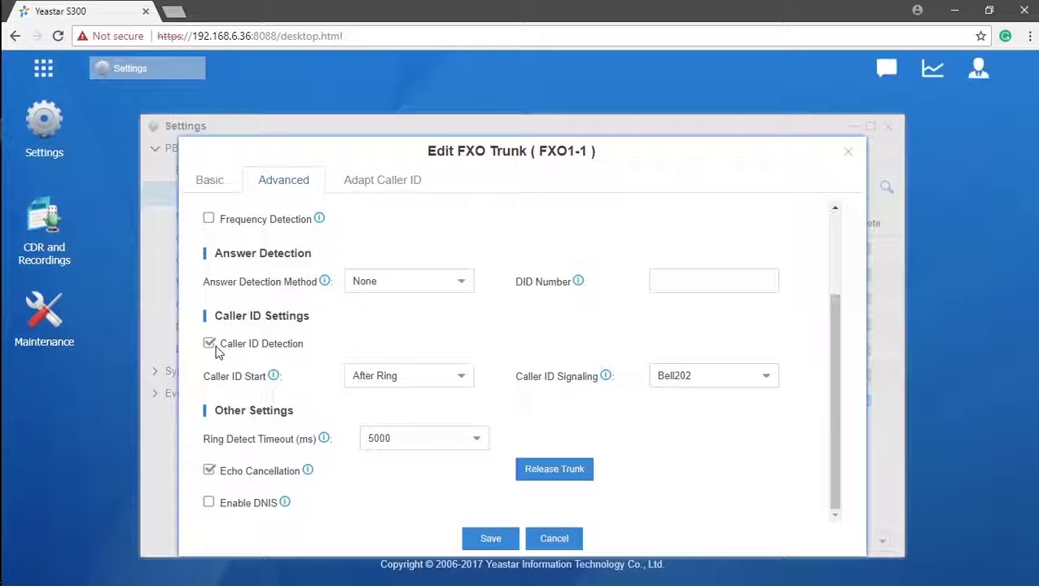
{"action": "left_click", "coordinate": [765, 381]}
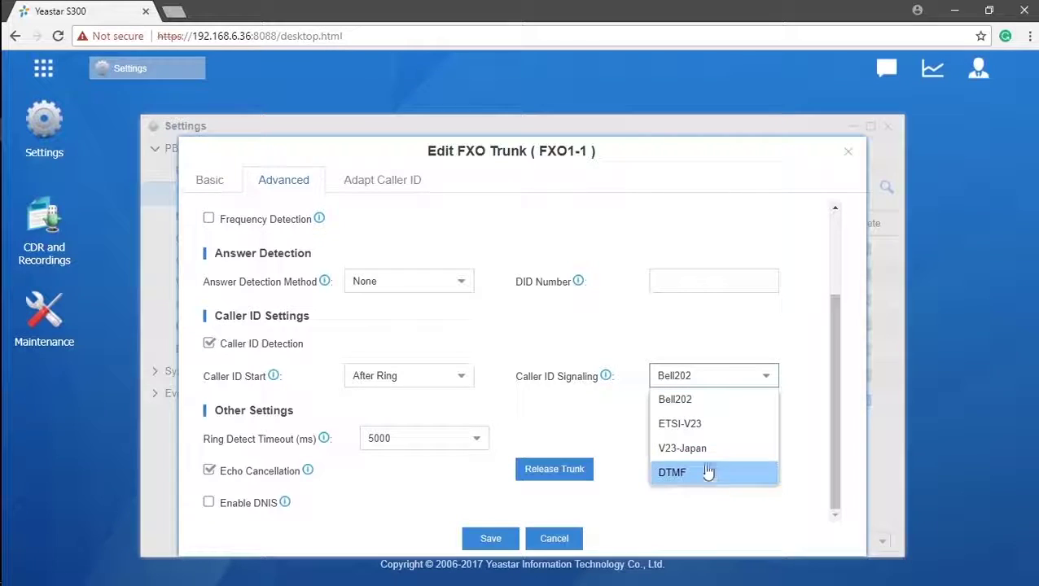
{"action": "left_click", "coordinate": [466, 388]}
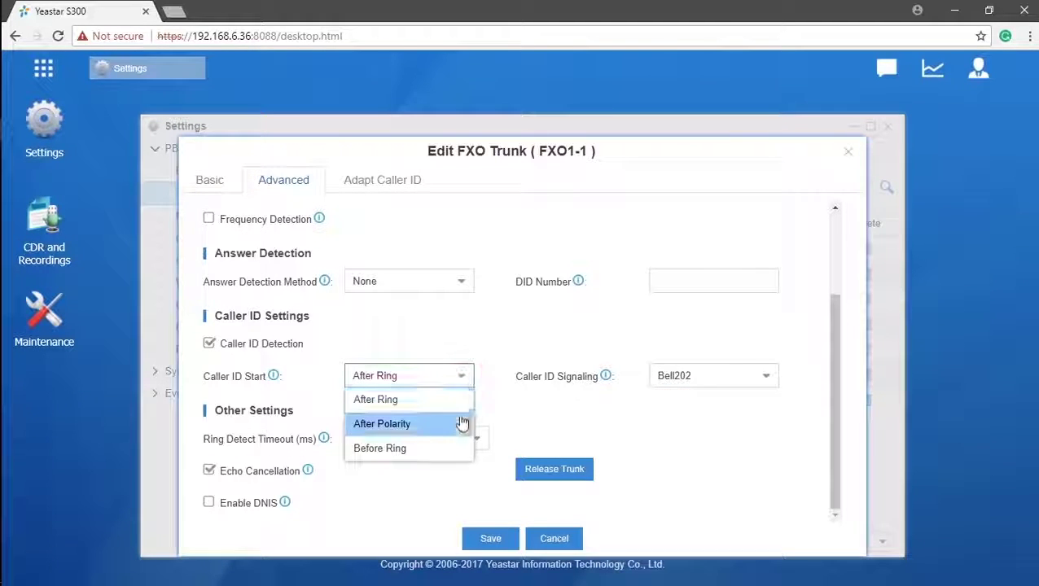
{"action": "left_click", "coordinate": [455, 492]}
{"action": "left_click", "coordinate": [509, 539]}
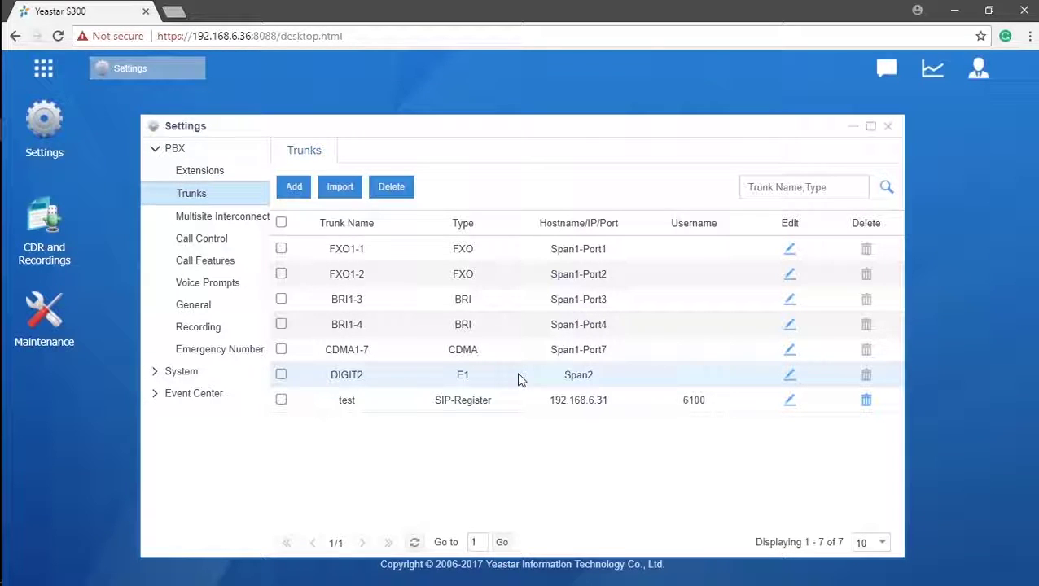
- Open the DIGIT2 trunk, review its Signaling Role and DOD settings, and save it
{"action": "left_click", "coordinate": [789, 375]}
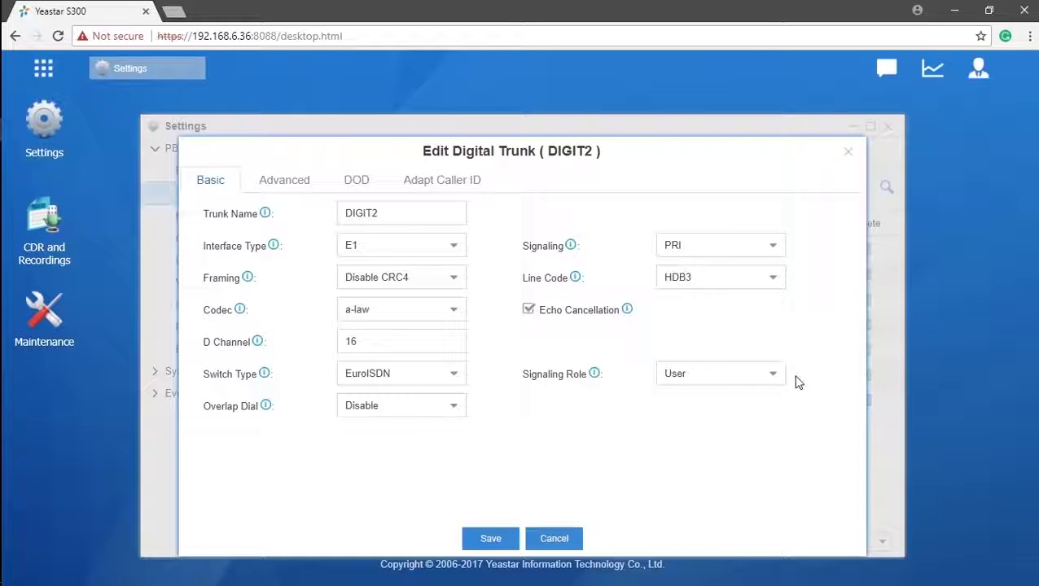
{"action": "left_click", "coordinate": [781, 377]}
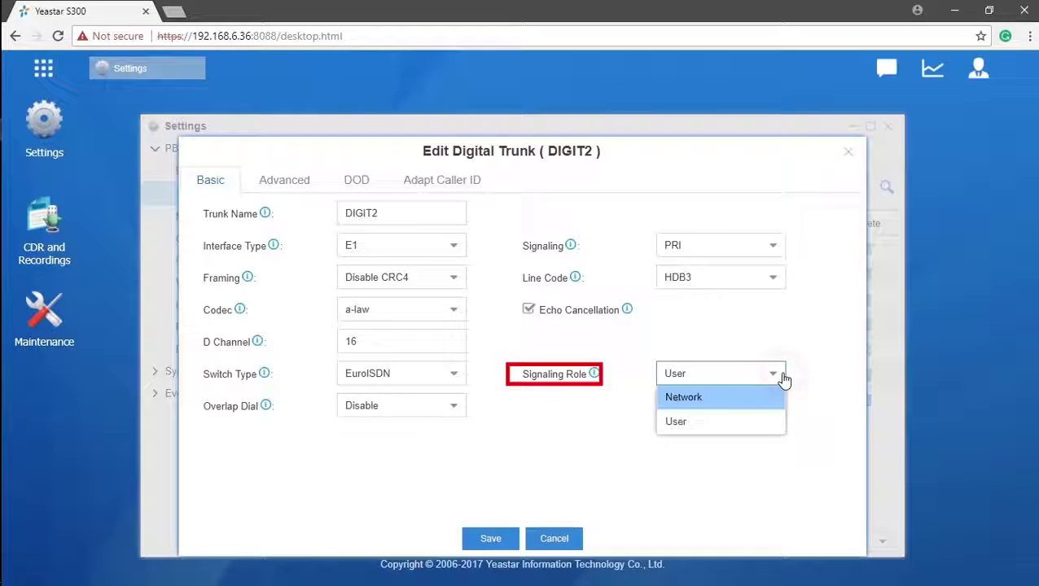
{"action": "left_click", "coordinate": [356, 183]}
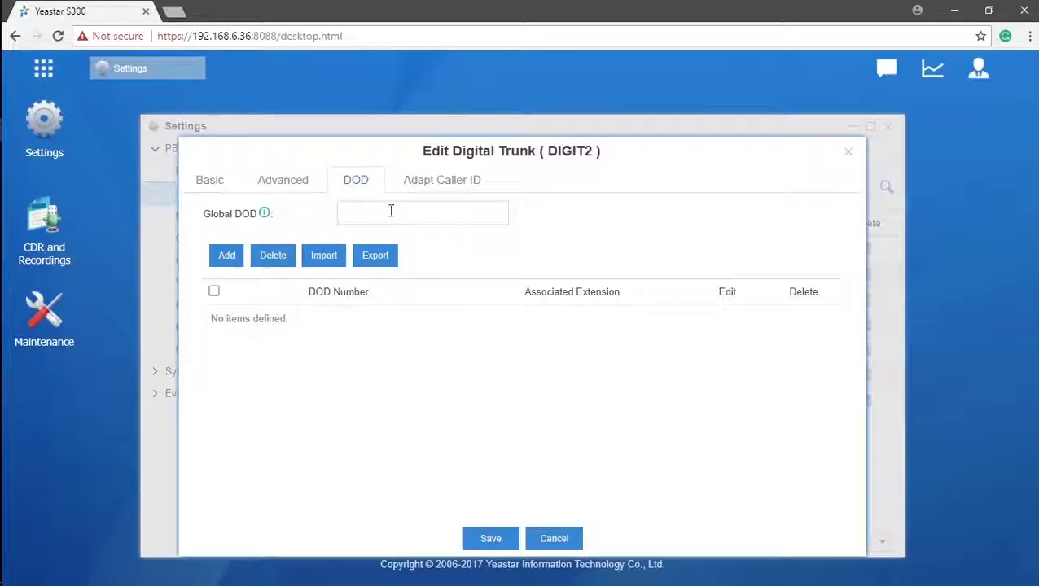
{"action": "left_click", "coordinate": [505, 538]}
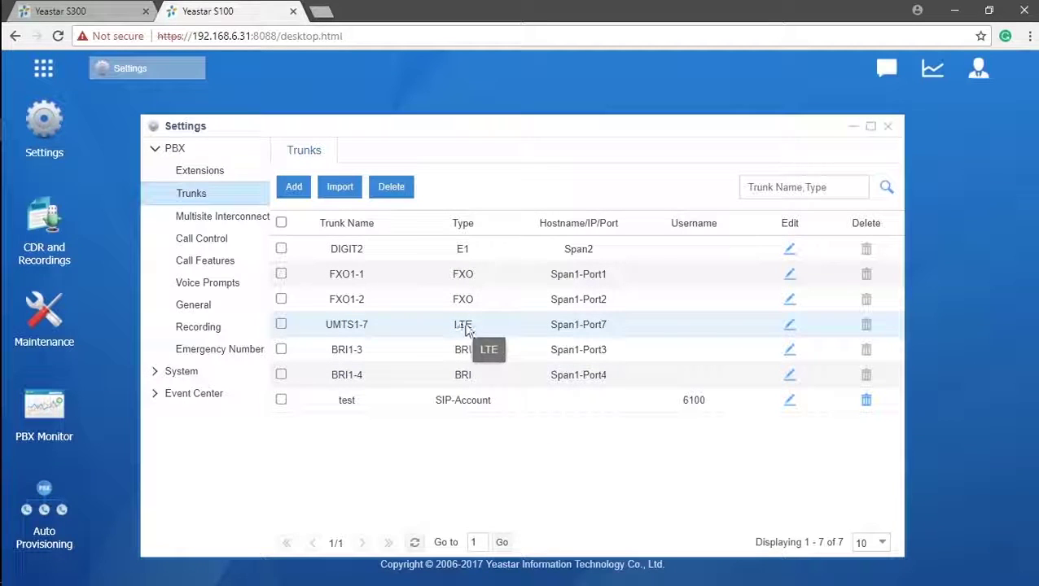
- Open the S100's UMTS1-7 LTE trunk, check the PIN Code field, and save it unchanged
{"action": "left_click", "coordinate": [789, 326]}
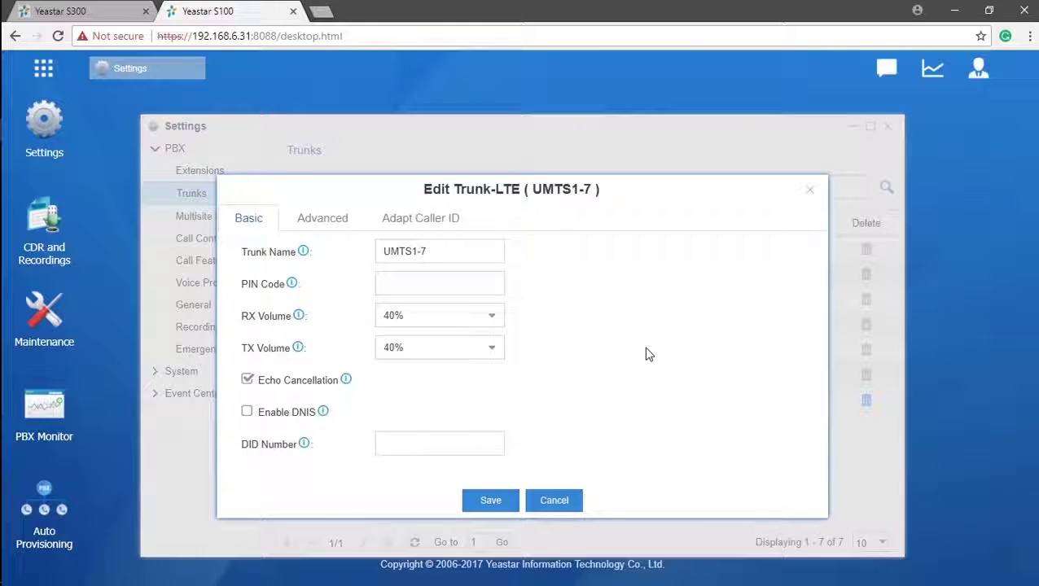
{"action": "left_click", "coordinate": [494, 285]}
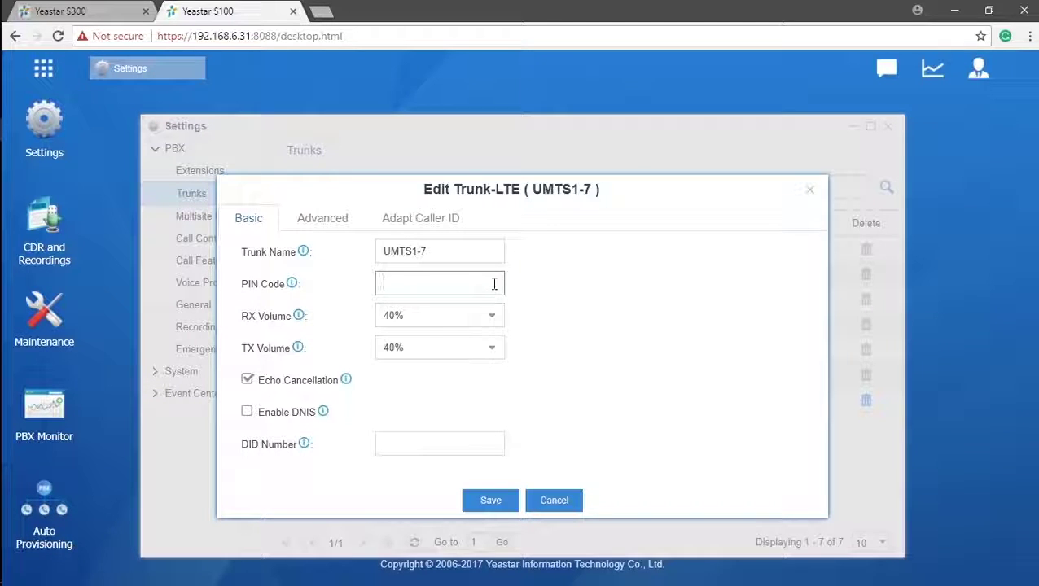
{"action": "left_click", "coordinate": [492, 501]}
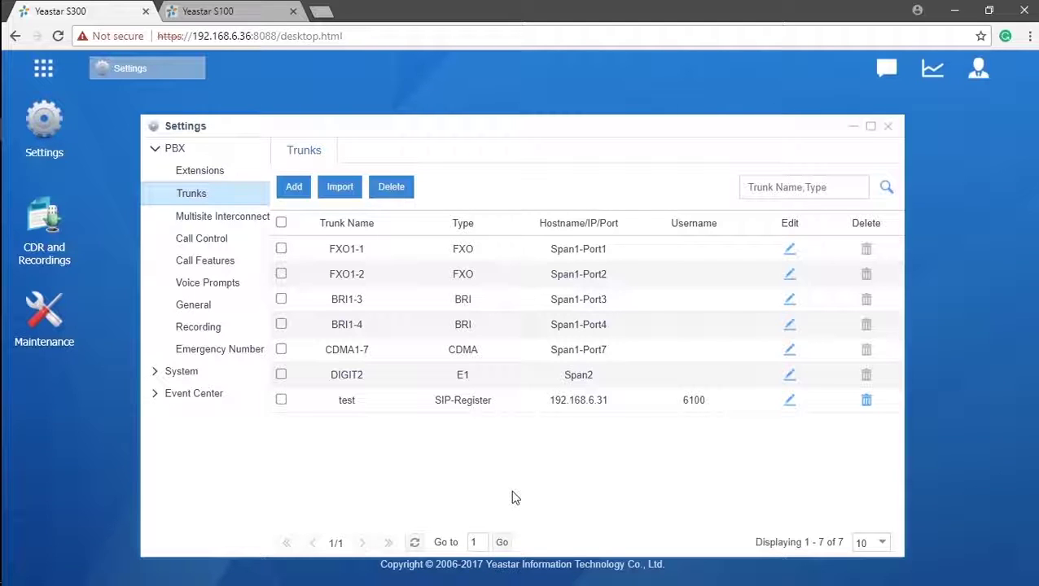
- Add a new VoIP trunk and choose Register Trunk as its type
{"action": "left_click", "coordinate": [295, 189]}
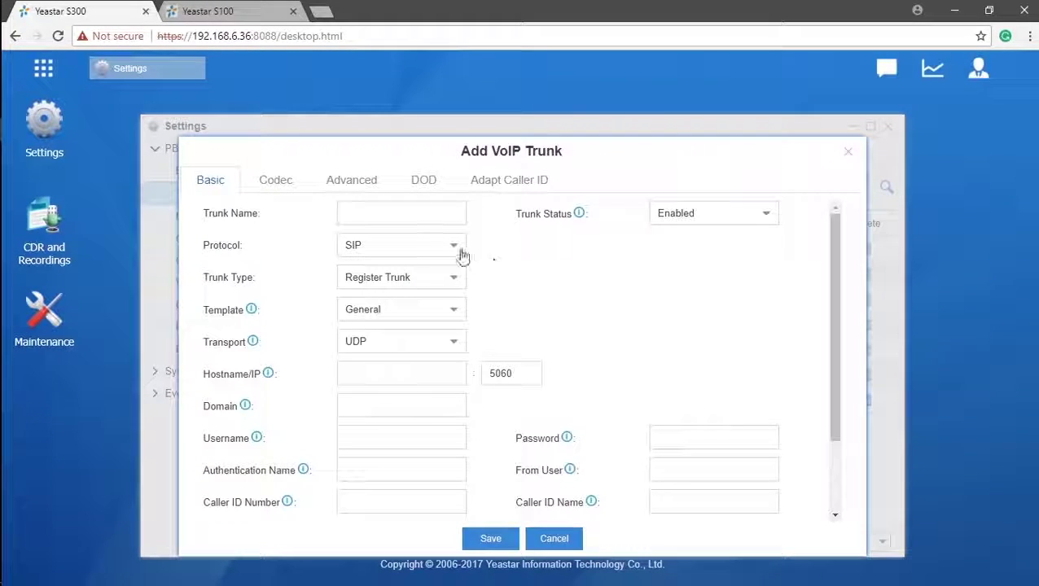
{"action": "left_click", "coordinate": [457, 279]}
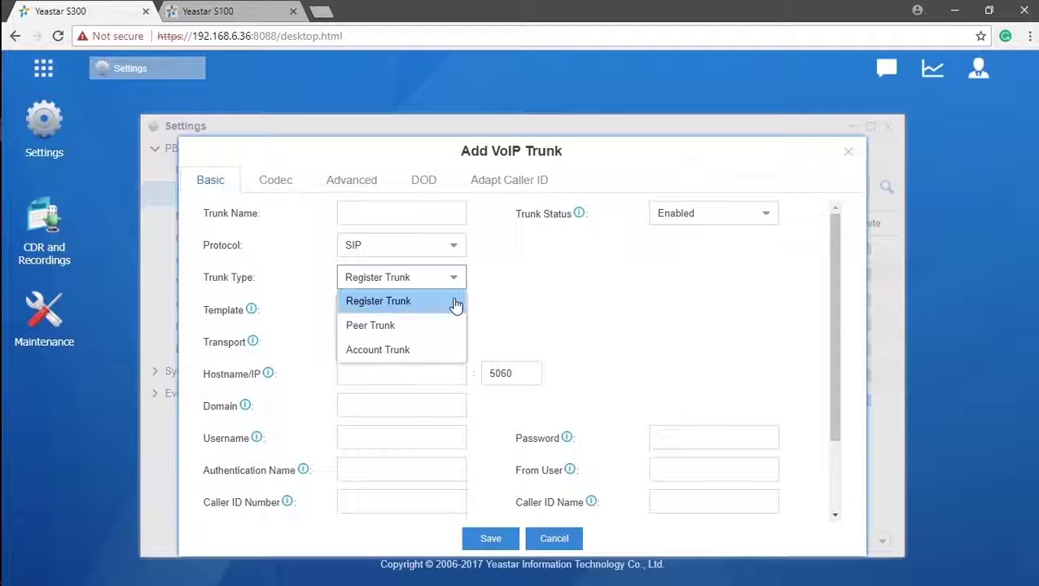
{"action": "left_click", "coordinate": [456, 300]}
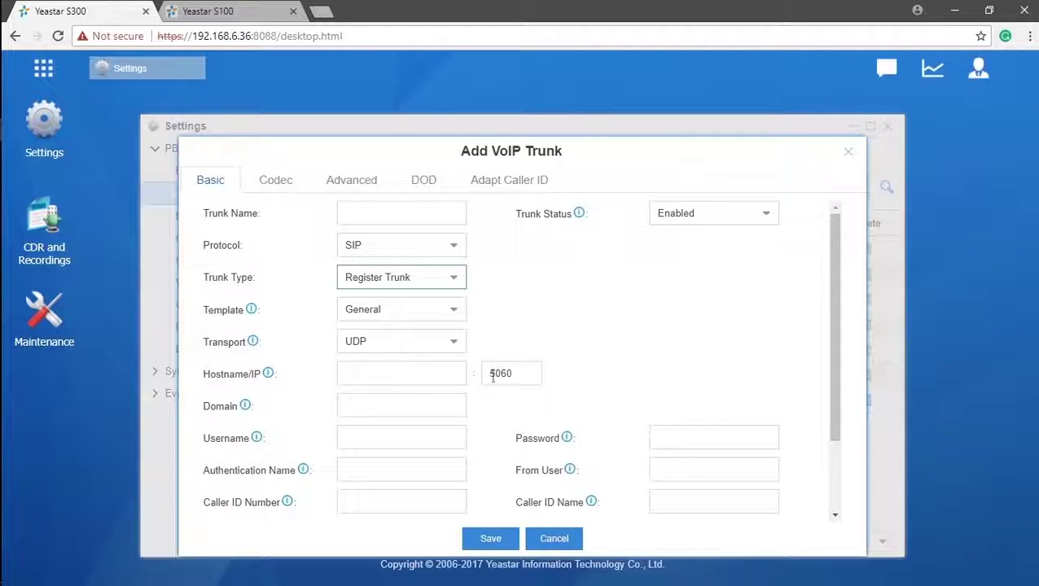
- Check the Hostname/IP, Domain, Username, Password and Authentication Name fields, leaving them blank
{"action": "left_click", "coordinate": [452, 376]}
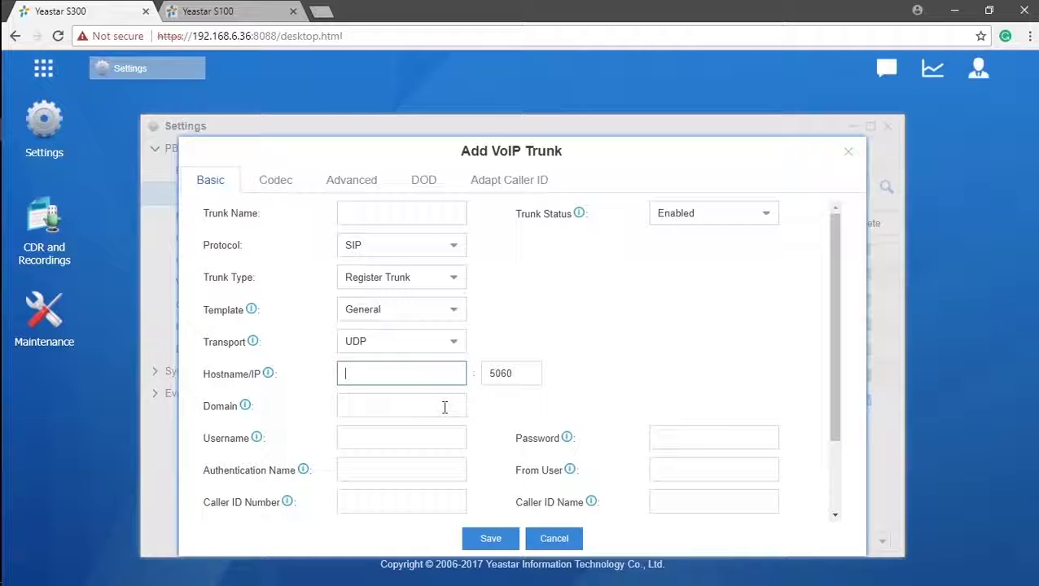
{"action": "left_click", "coordinate": [444, 408]}
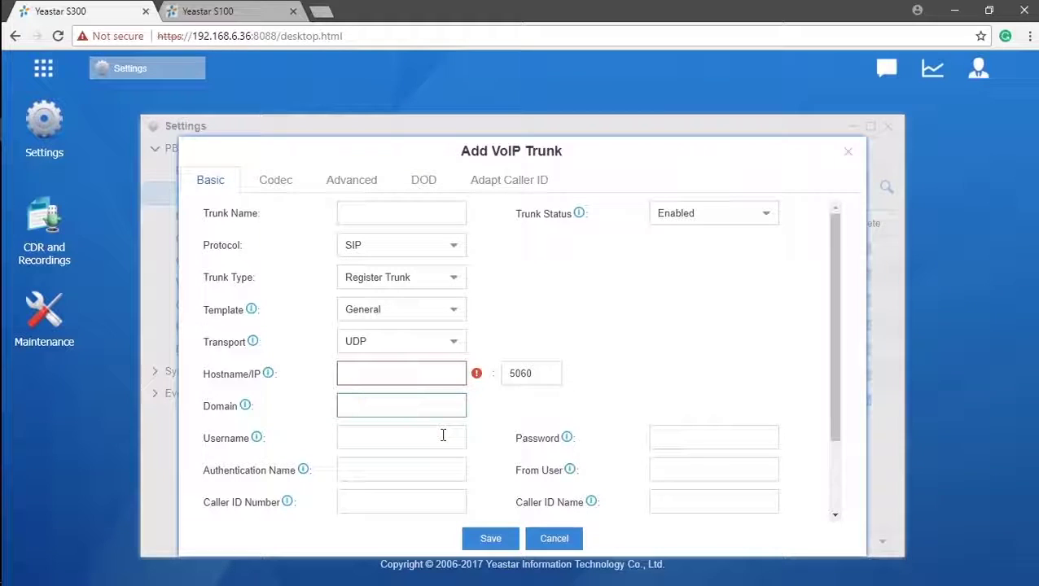
{"action": "left_click", "coordinate": [442, 435]}
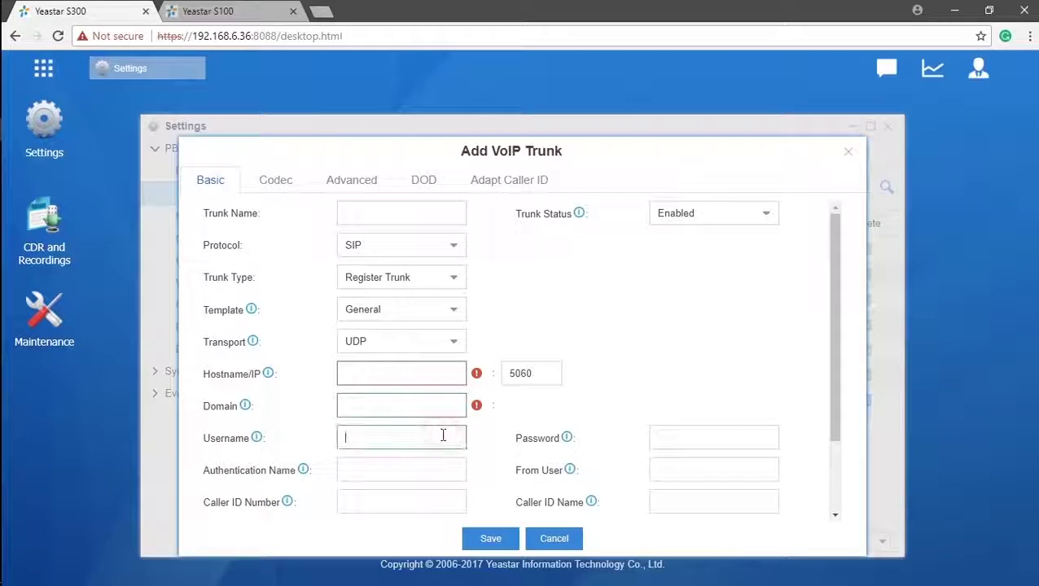
{"action": "left_click", "coordinate": [674, 439]}
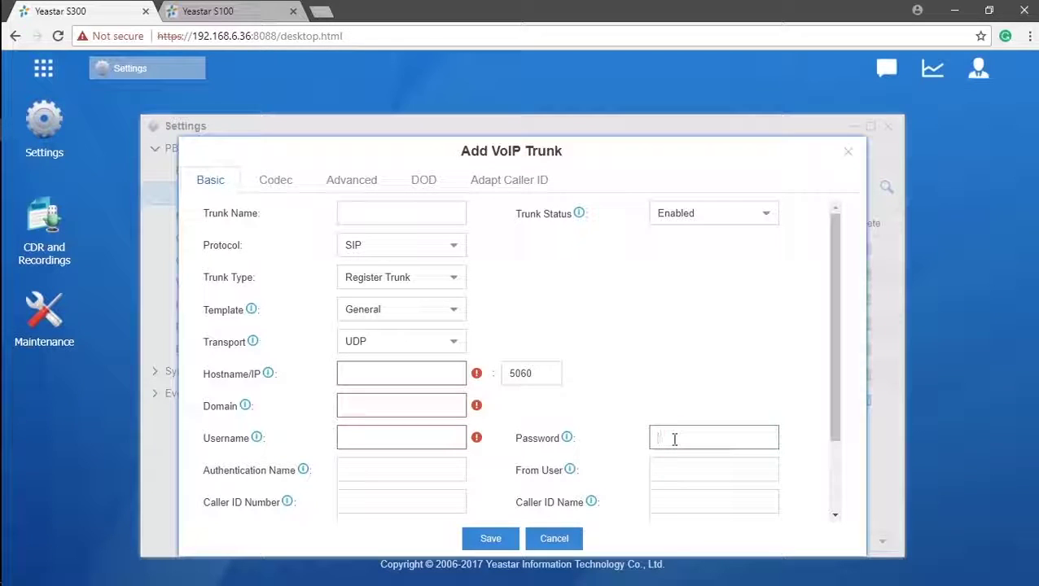
{"action": "left_click", "coordinate": [419, 475]}
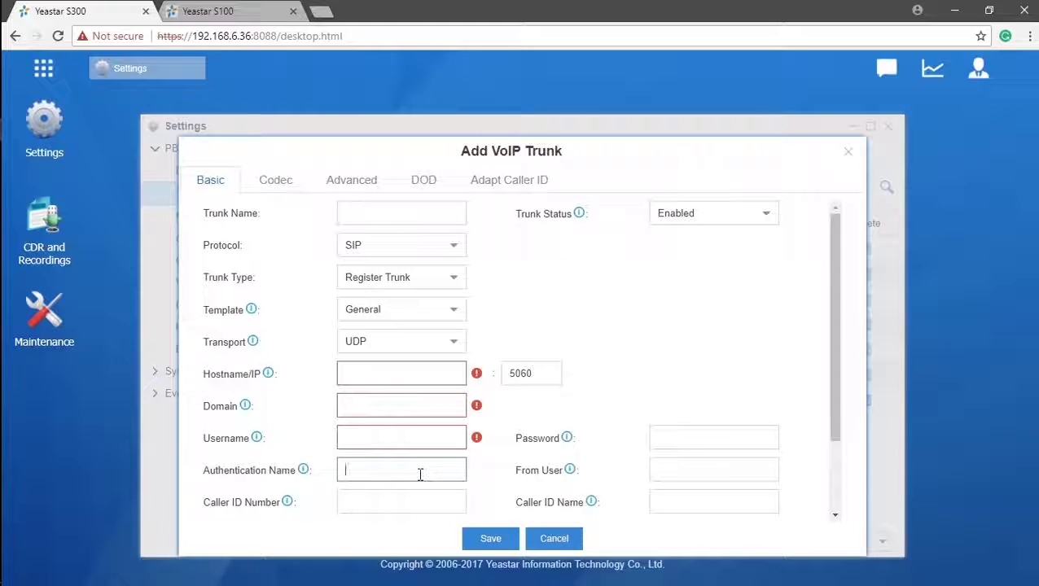
- Name the trunk 'Trunk1' and scroll down the form
{"action": "left_click", "coordinate": [425, 213]}
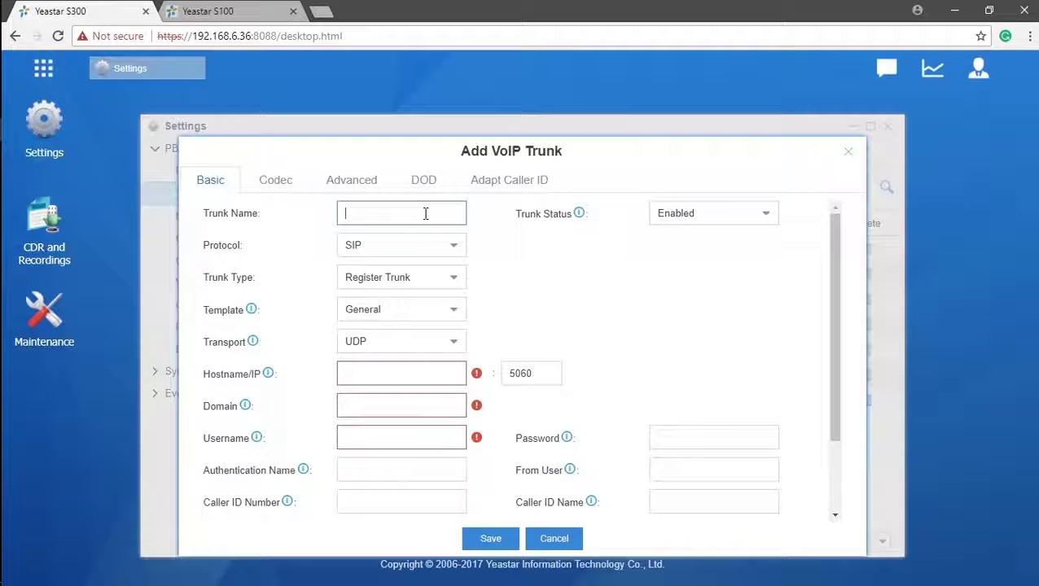
{"action": "type", "text": "Trunk1"}
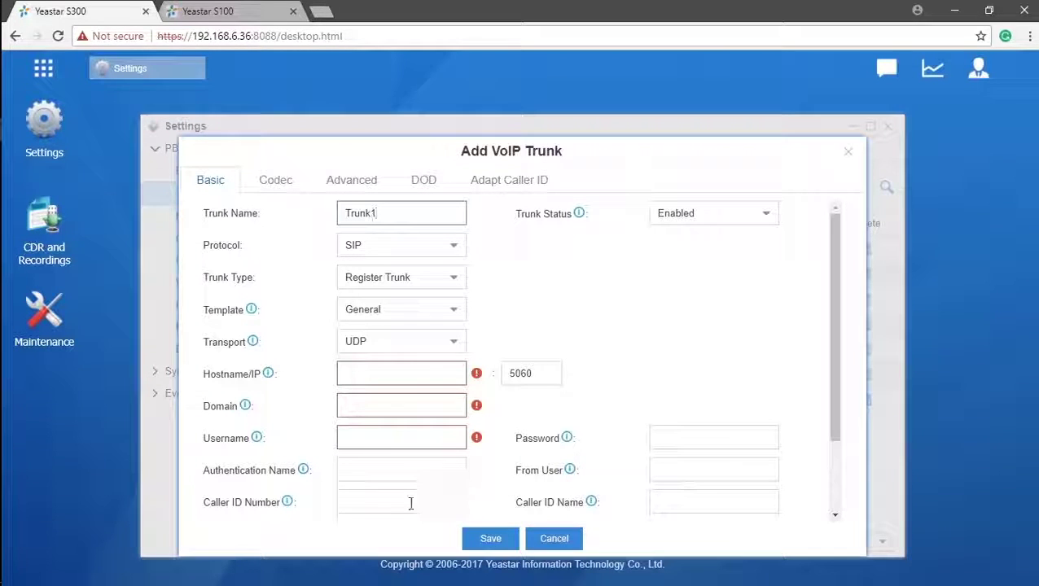
{"action": "mouse_move", "coordinate": [289, 508]}
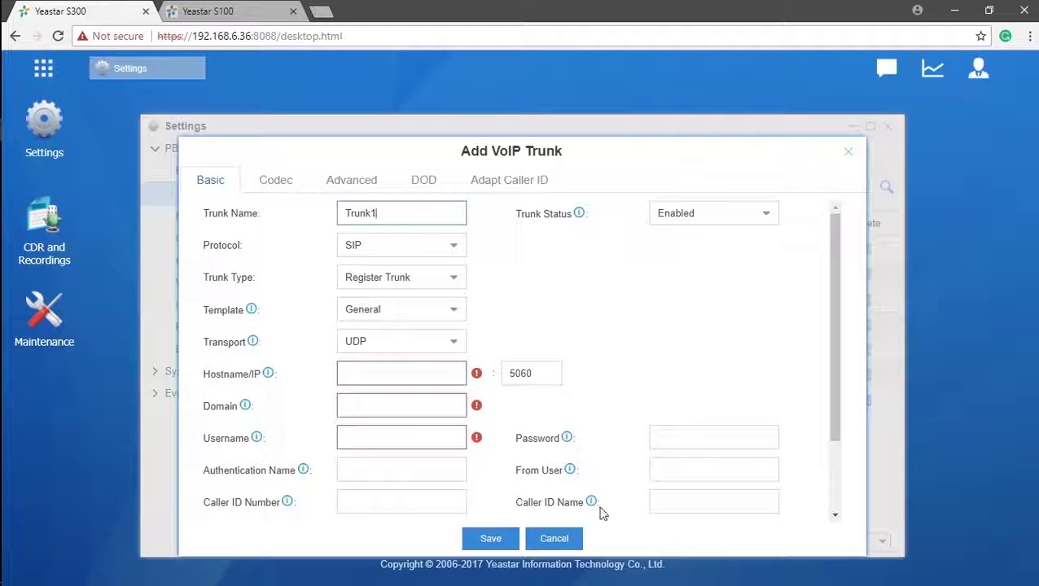
{"action": "mouse_move", "coordinate": [594, 508]}
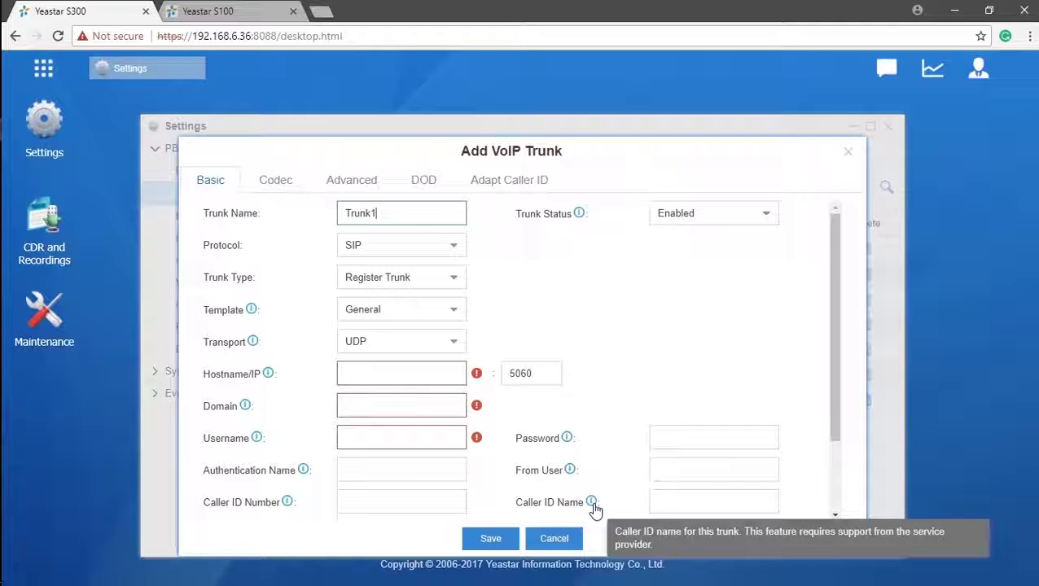
{"action": "mouse_move", "coordinate": [572, 476]}
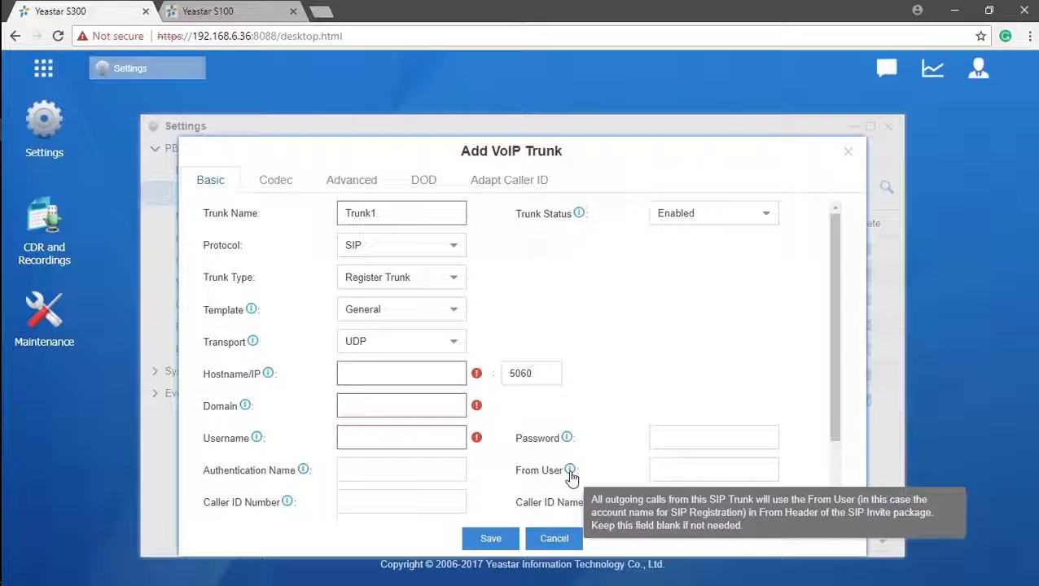
{"action": "left_click_drag", "start_coordinate": [831, 382], "coordinate": [831, 461]}
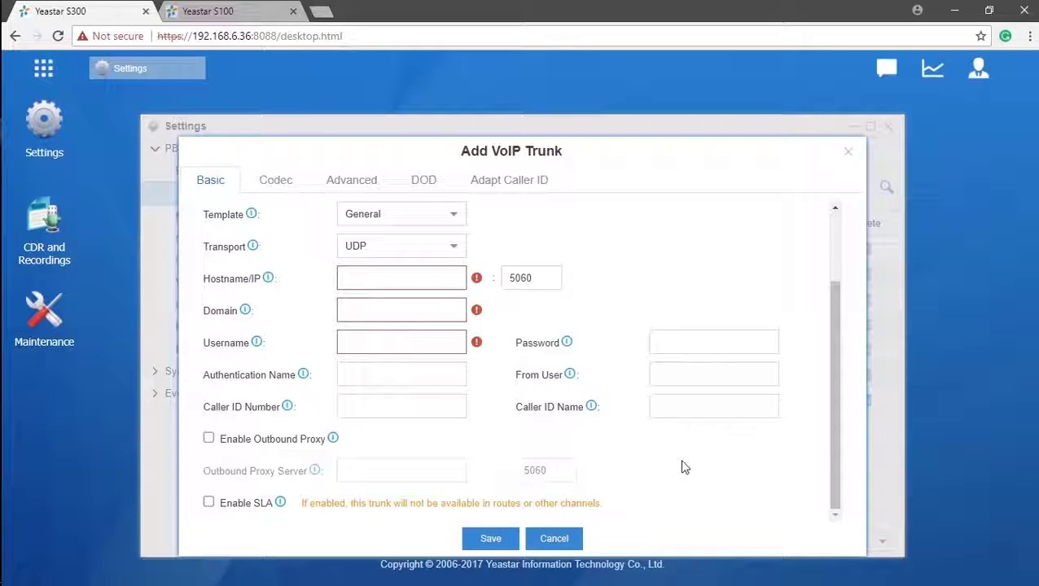
- Discard the register form and start a new Peer Trunk named 'Peer', hostname and caller ID left blank
{"action": "left_click", "coordinate": [533, 542]}
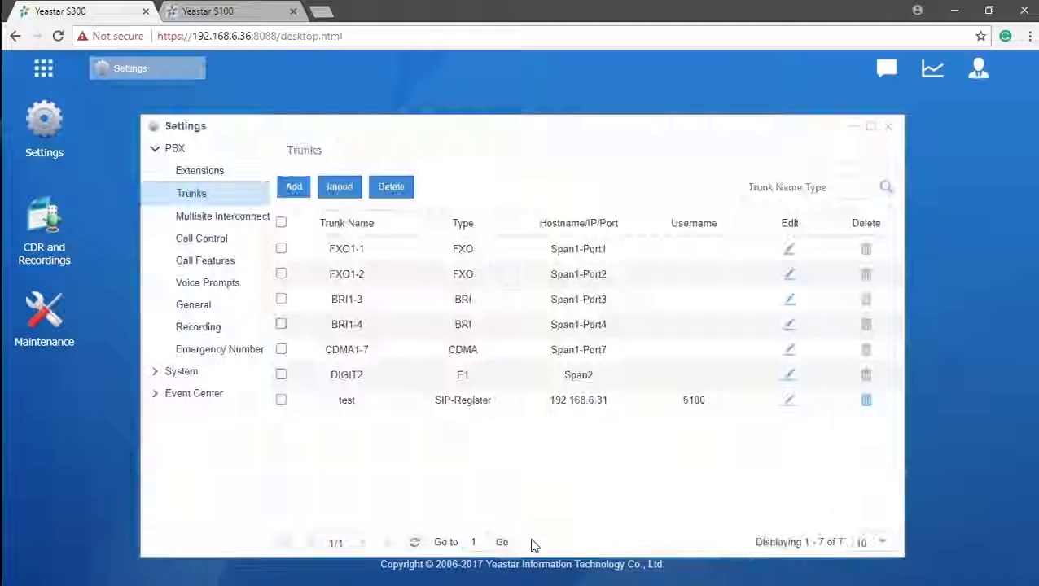
{"action": "left_click", "coordinate": [294, 187]}
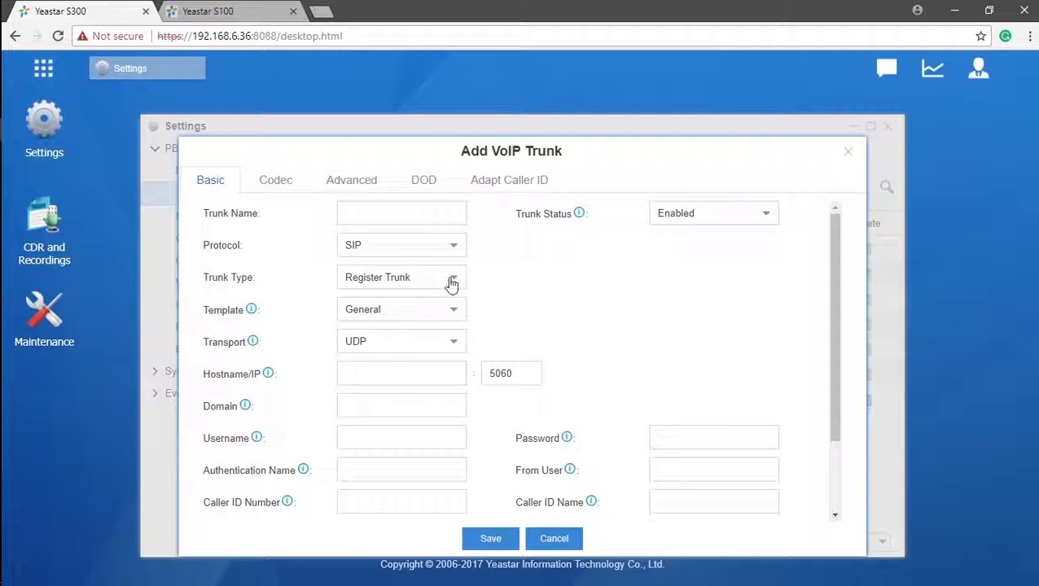
{"action": "left_click", "coordinate": [451, 277]}
{"action": "left_click", "coordinate": [431, 325]}
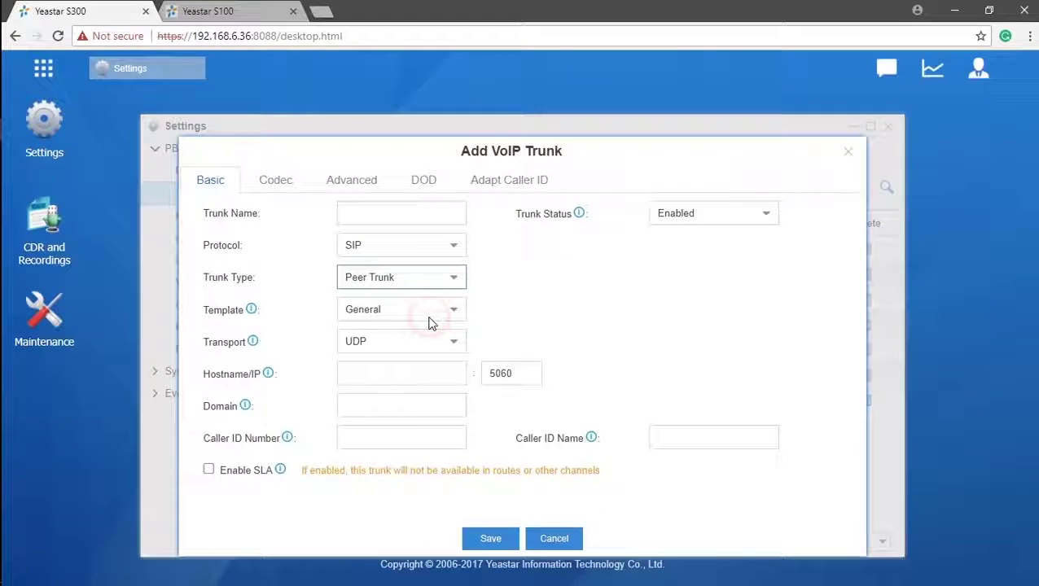
{"action": "type", "text": "Peer"}
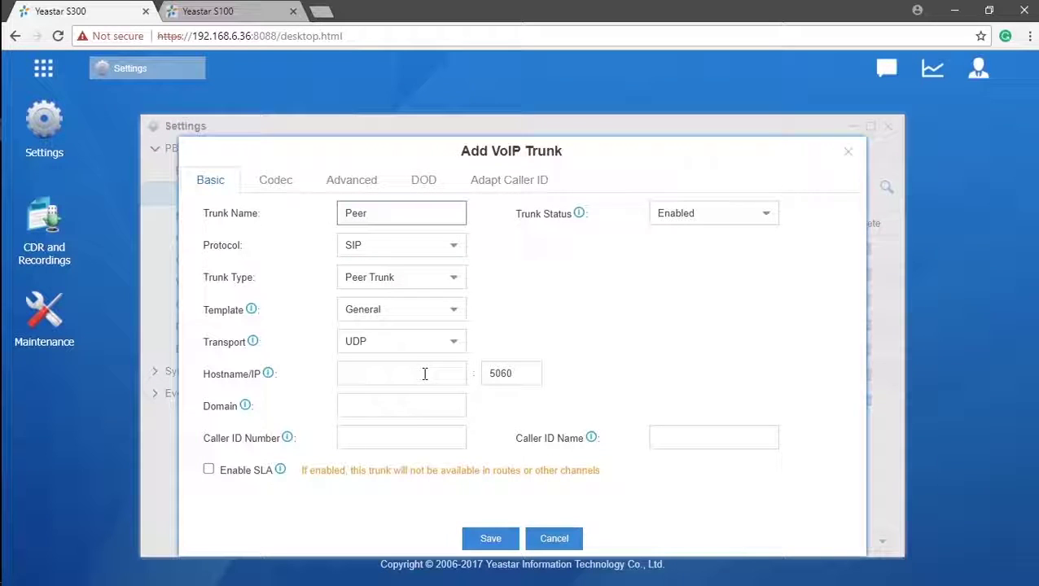
{"action": "left_click", "coordinate": [425, 374]}
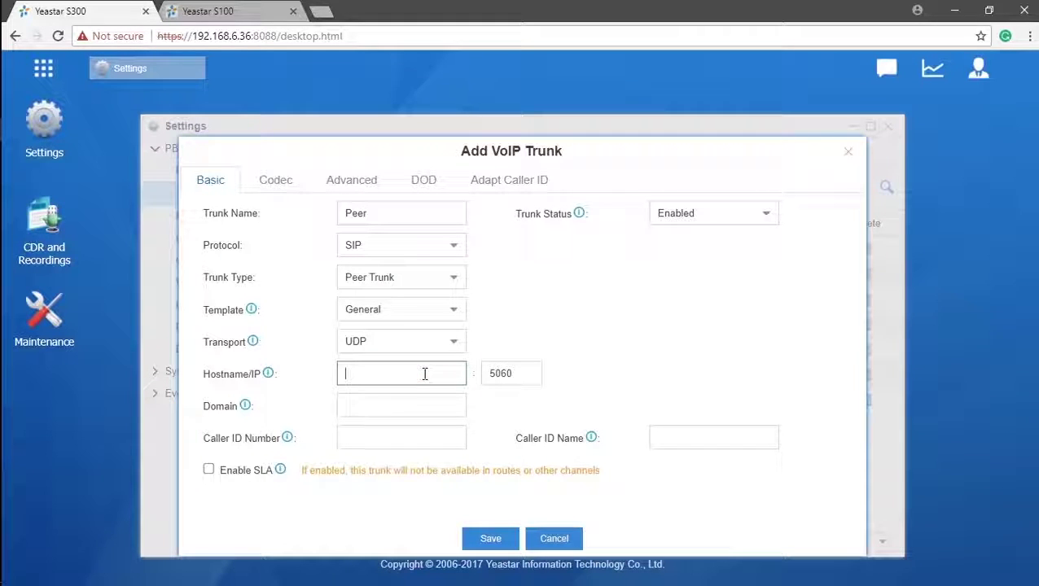
{"action": "left_click", "coordinate": [428, 441]}
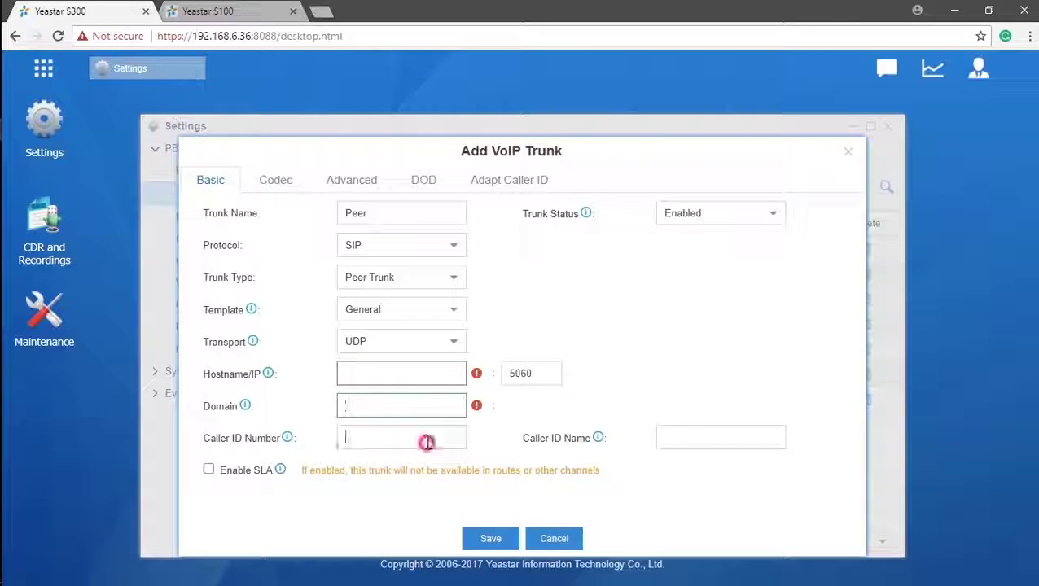
{"action": "left_click", "coordinate": [722, 440]}
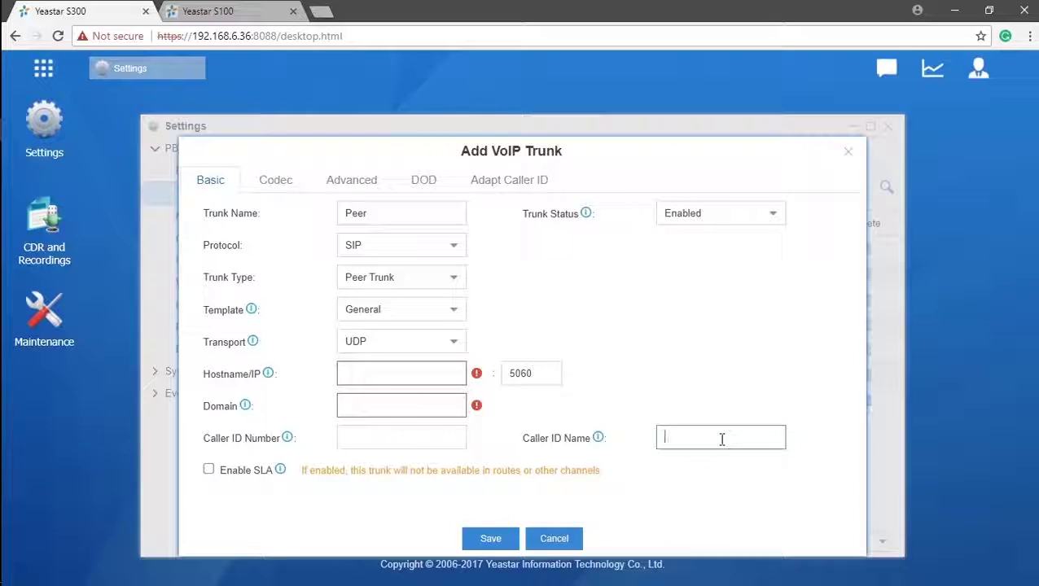
- Switch the trunk type to Account Trunk and clear the old name 'Peer'
{"action": "left_click", "coordinate": [452, 279]}
{"action": "left_click", "coordinate": [431, 350]}
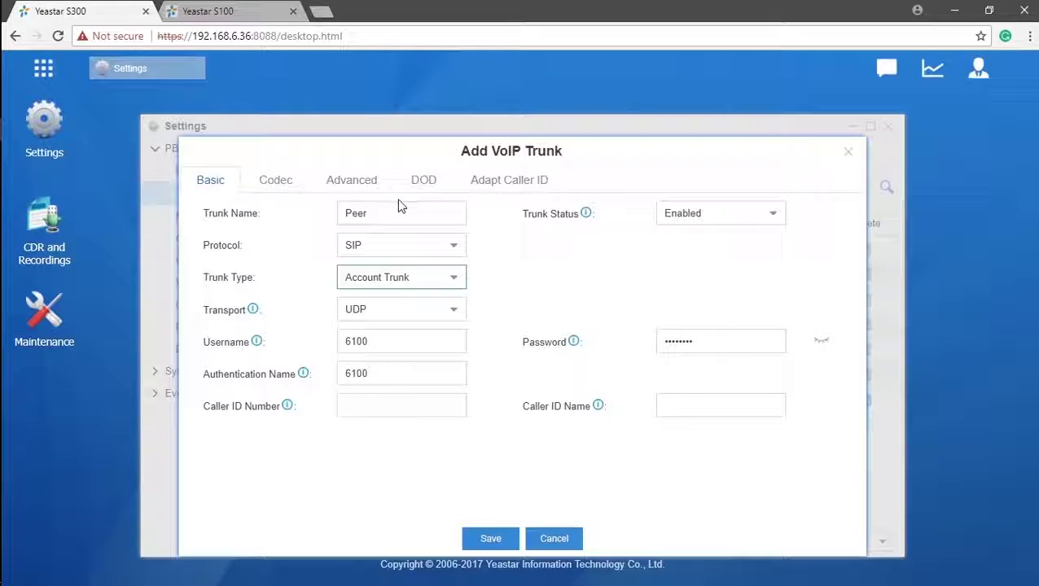
{"action": "left_click_drag", "start_coordinate": [395, 210], "coordinate": [336, 217]}
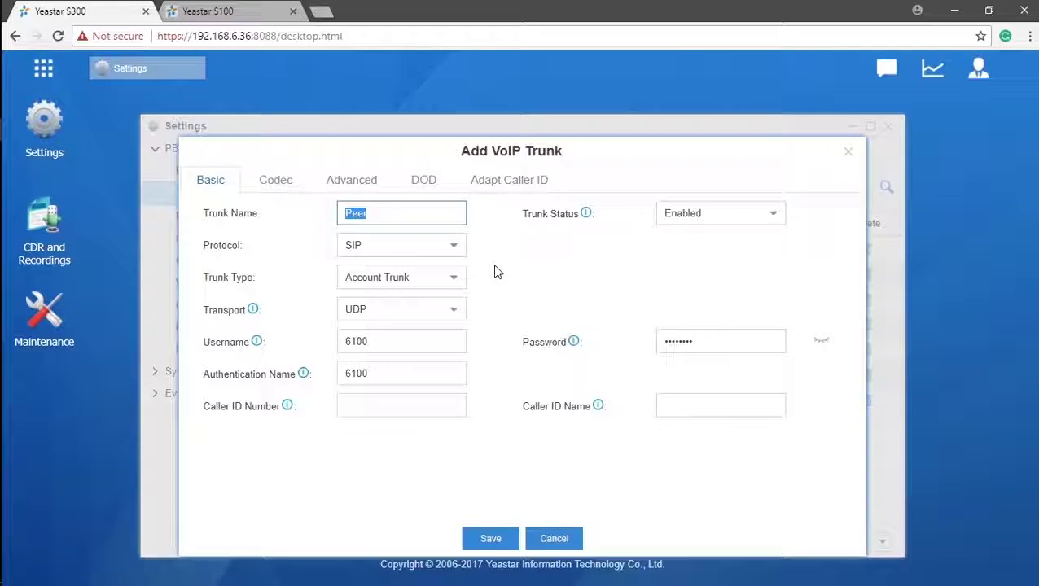
{"action": "key", "text": "BackSpace"}
- Reveal the password, save the General account trunk, and log in to the S100
{"action": "left_click", "coordinate": [820, 342]}
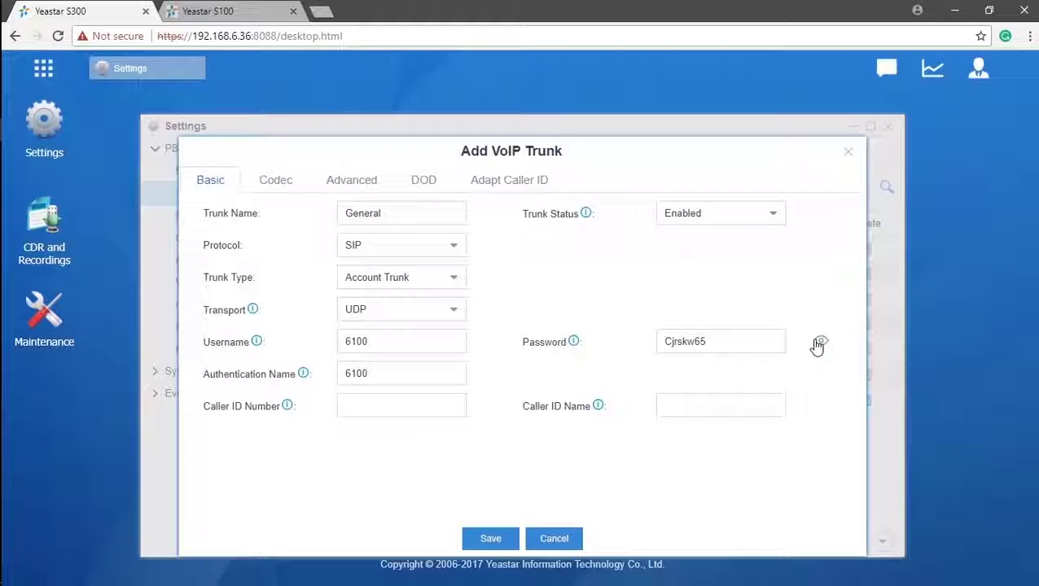
{"action": "left_click", "coordinate": [435, 407]}
{"action": "left_click", "coordinate": [698, 409]}
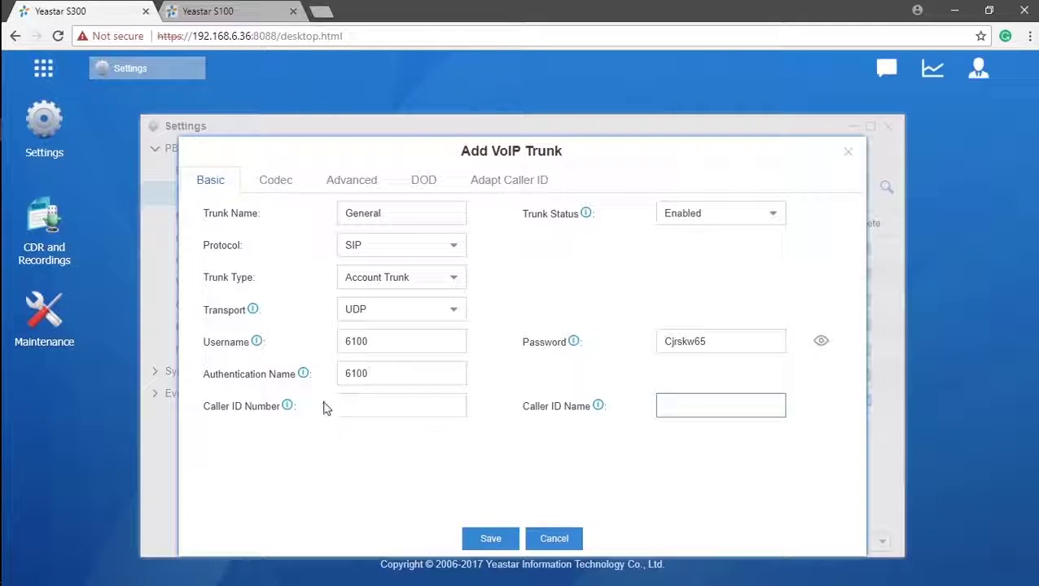
{"action": "mouse_move", "coordinate": [285, 416]}
{"action": "mouse_move", "coordinate": [601, 415]}
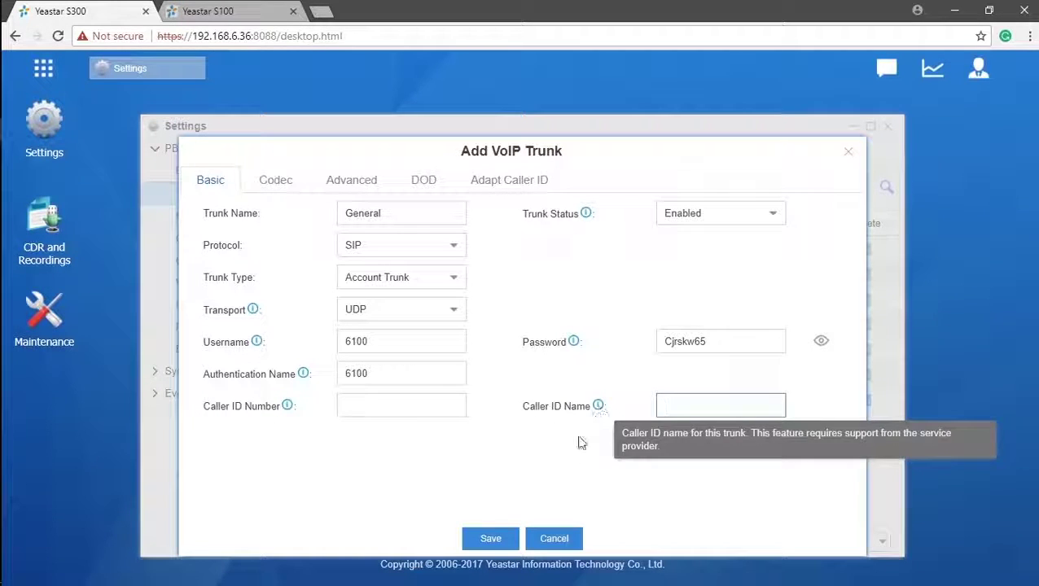
{"action": "left_click", "coordinate": [493, 539]}
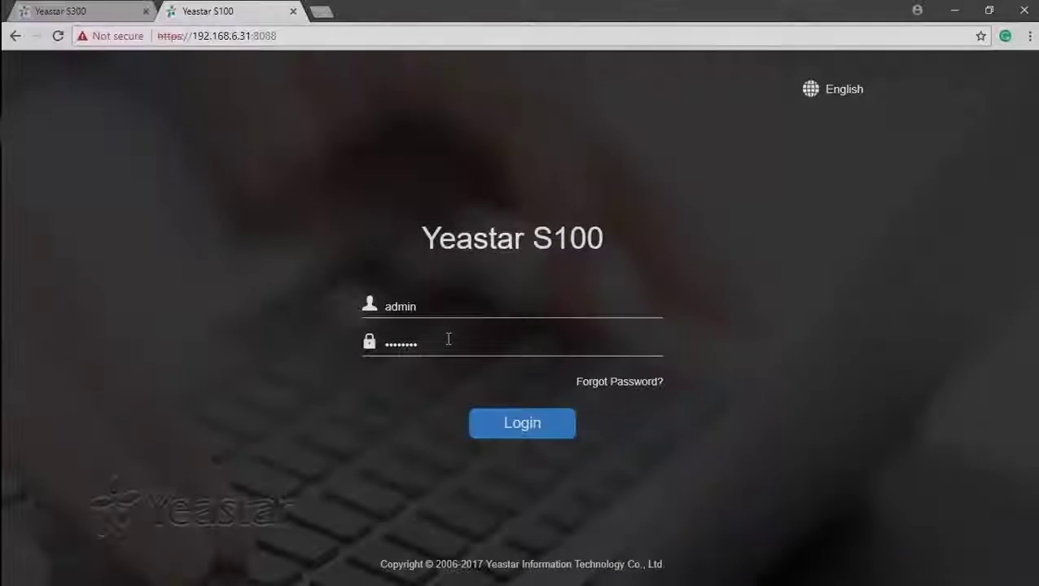
{"action": "key", "text": "Return"}
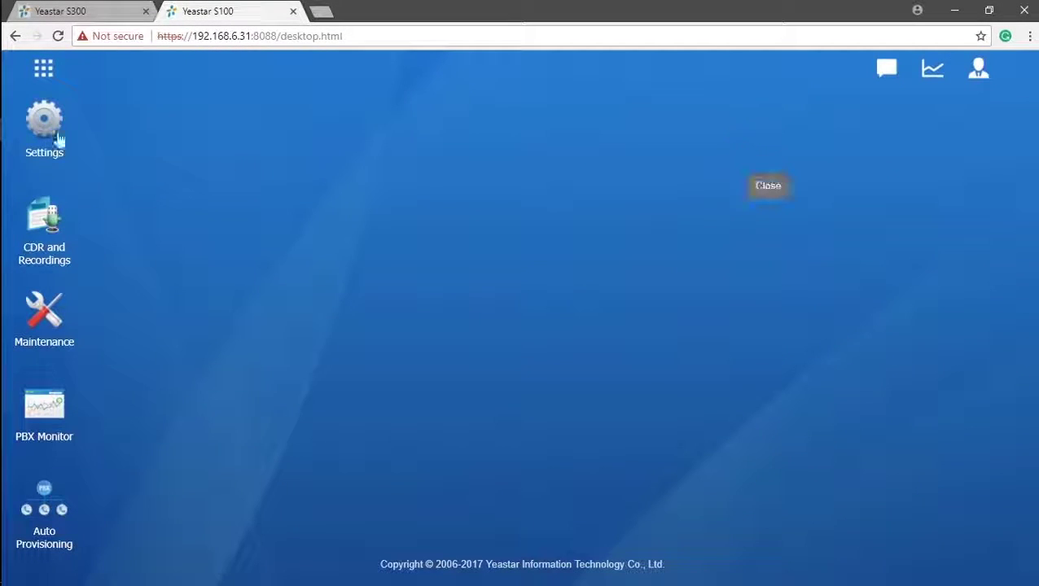
- On the S100, add a new VoIP trunk of type Register Trunk and move to the username field
{"action": "left_click", "coordinate": [41, 132]}
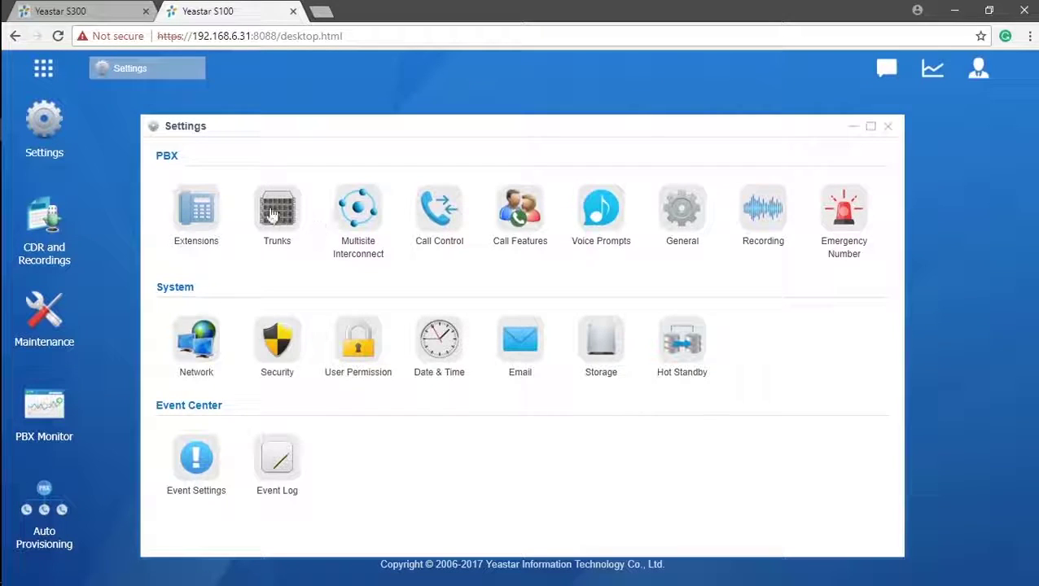
{"action": "left_click", "coordinate": [272, 213]}
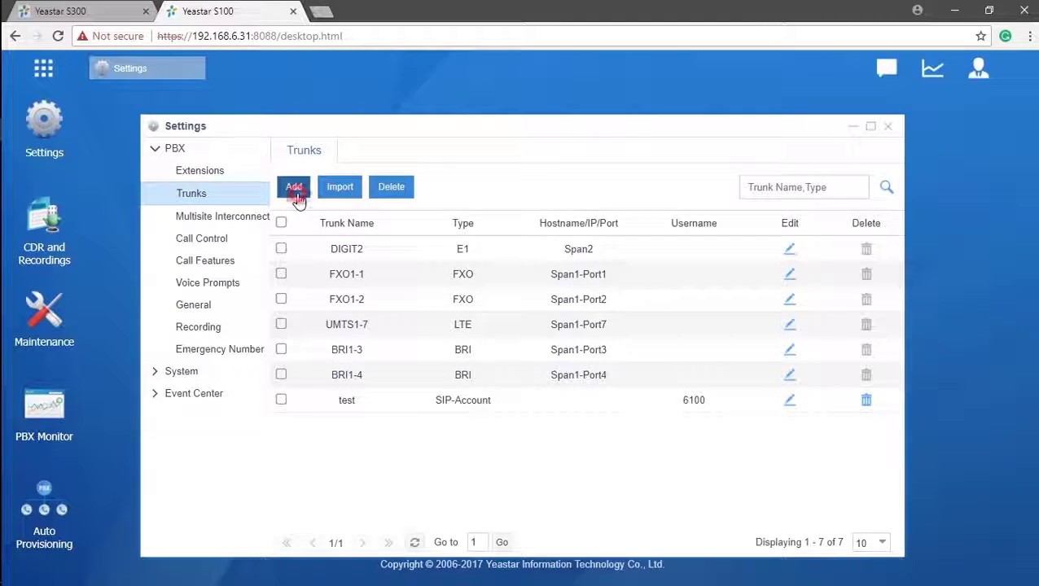
{"action": "left_click", "coordinate": [293, 187]}
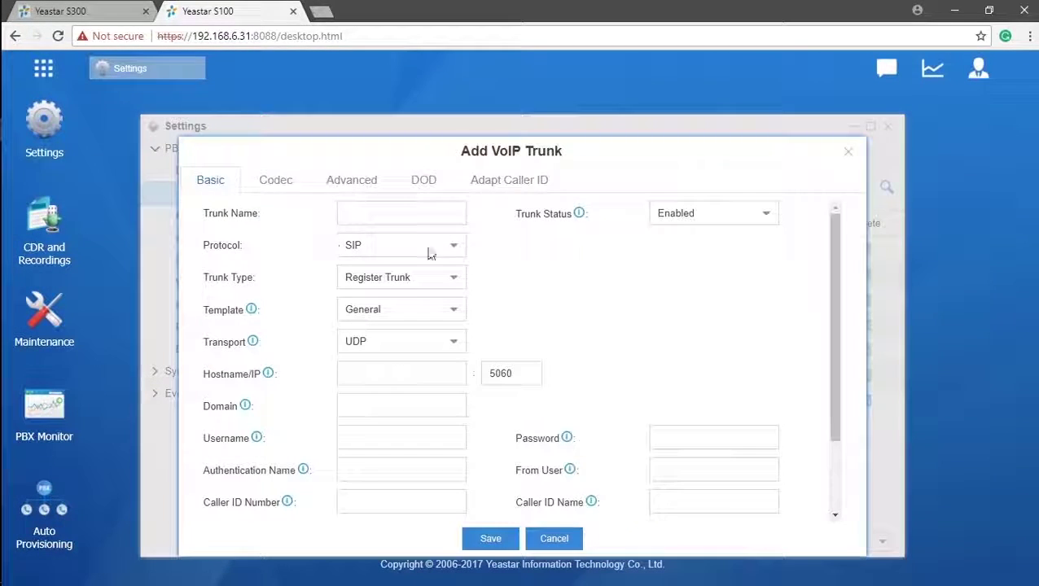
{"action": "left_click", "coordinate": [455, 279]}
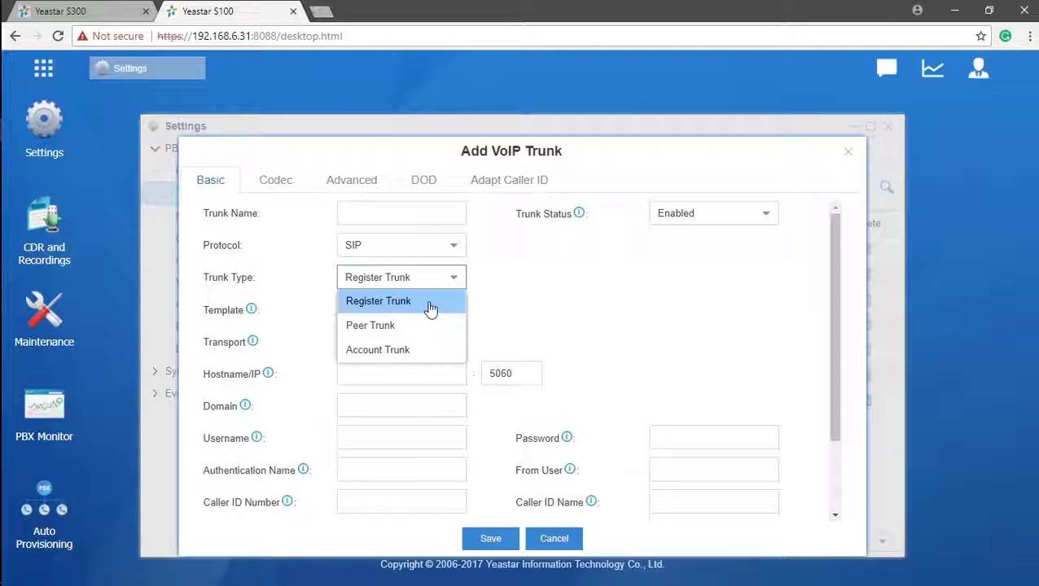
{"action": "left_click", "coordinate": [428, 301]}
{"action": "left_click", "coordinate": [417, 368]}
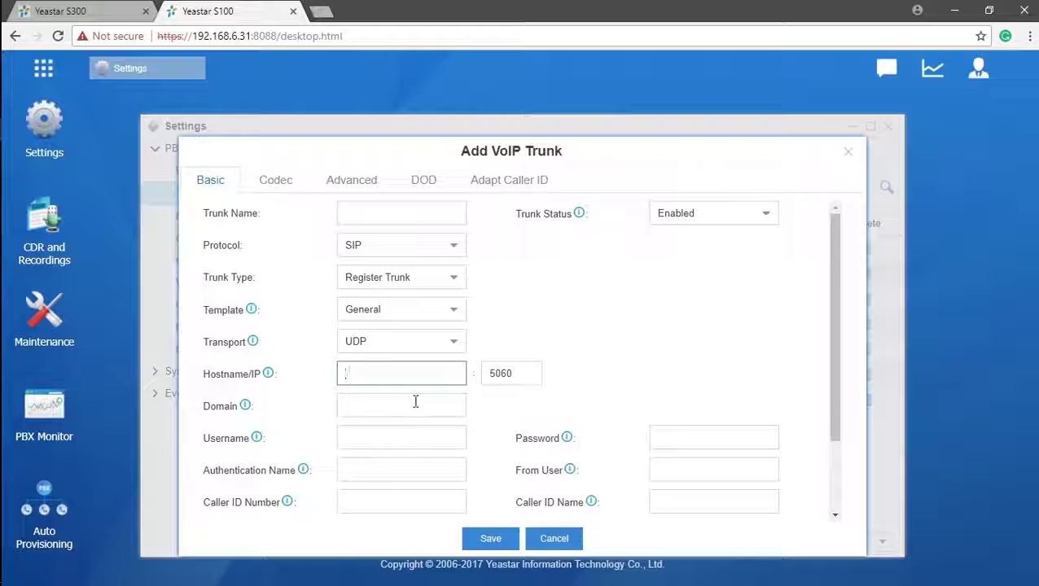
{"action": "left_click", "coordinate": [416, 401]}
{"action": "left_click", "coordinate": [422, 432]}
- Look up the S300 General account trunk's username and authentication name, then return to the S100 form
{"action": "left_click", "coordinate": [89, 13]}
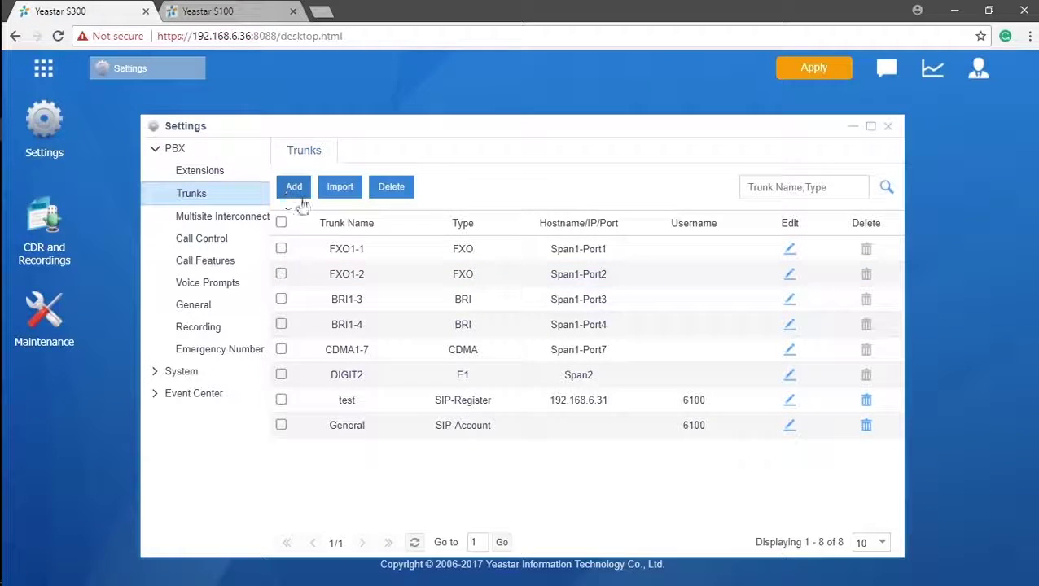
{"action": "left_click", "coordinate": [790, 427]}
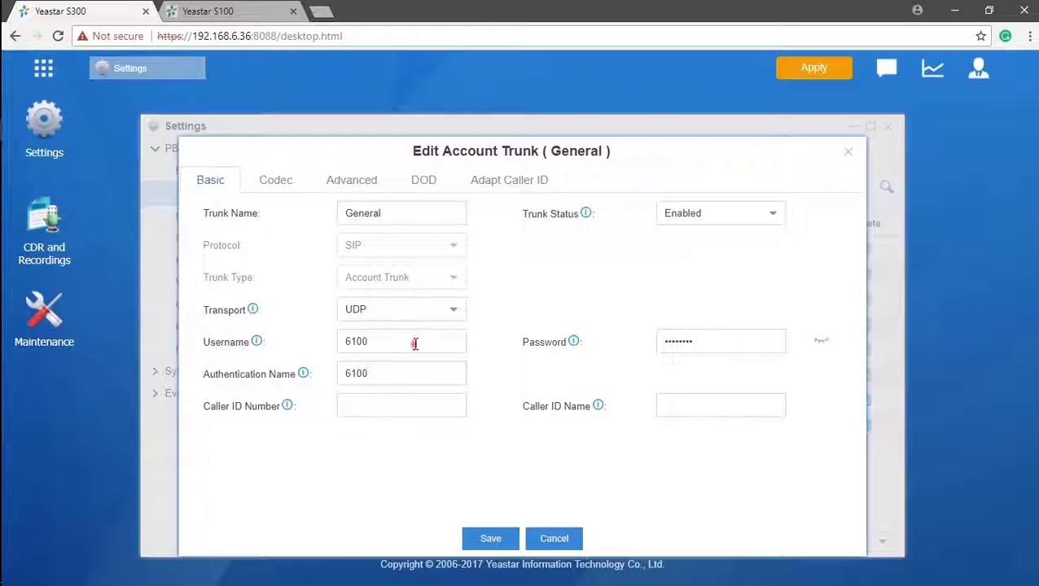
{"action": "left_click_drag", "start_coordinate": [414, 344], "coordinate": [328, 348]}
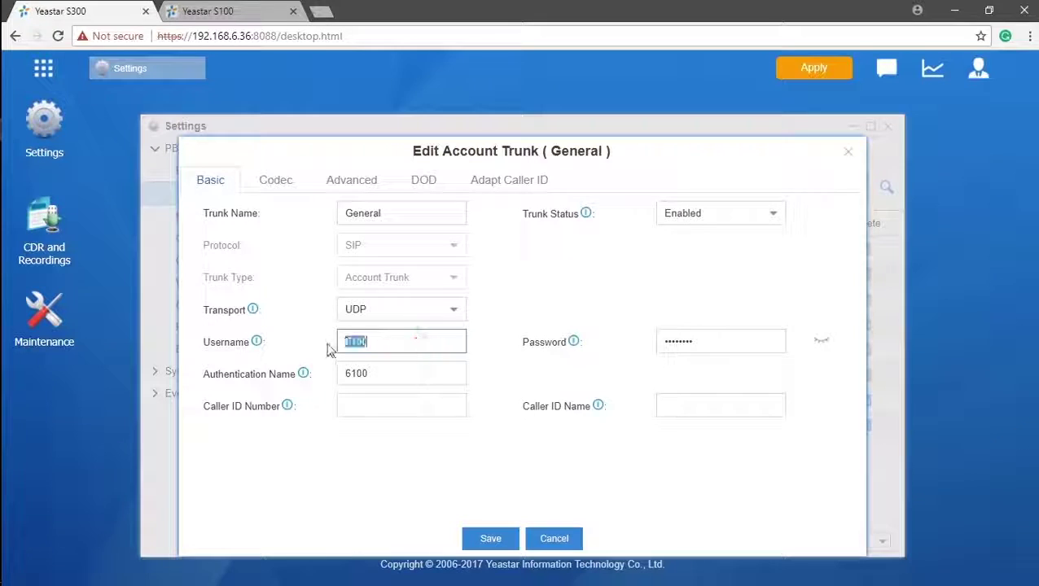
{"action": "double_click", "coordinate": [407, 375]}
{"action": "key", "text": "ctrl+Tab"}
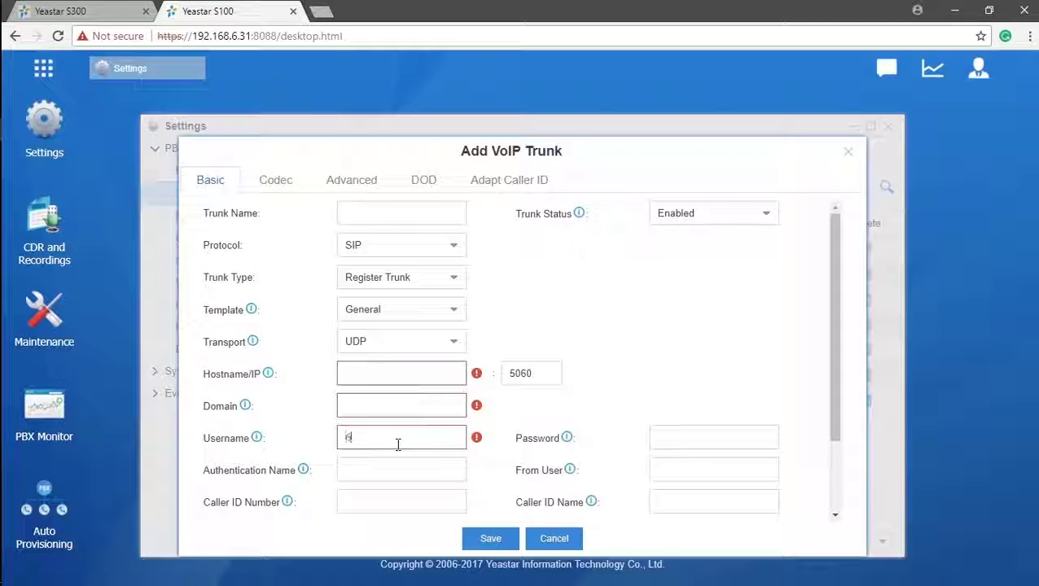
- Enter 6100 as the username and authentication name, then fill in the trunk password
{"action": "type", "text": "00"}
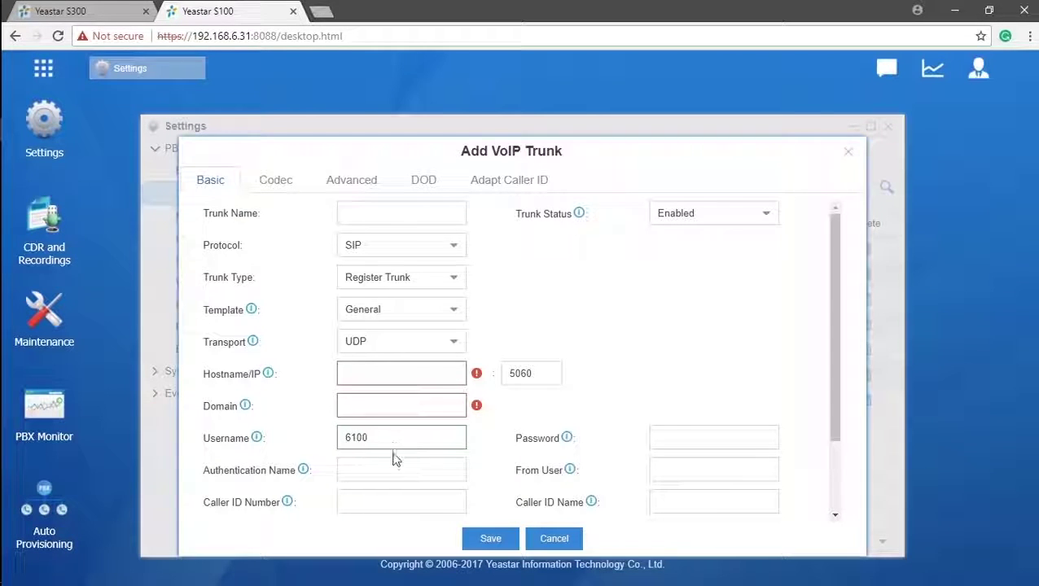
{"action": "left_click", "coordinate": [394, 470]}
{"action": "type", "text": "6"}
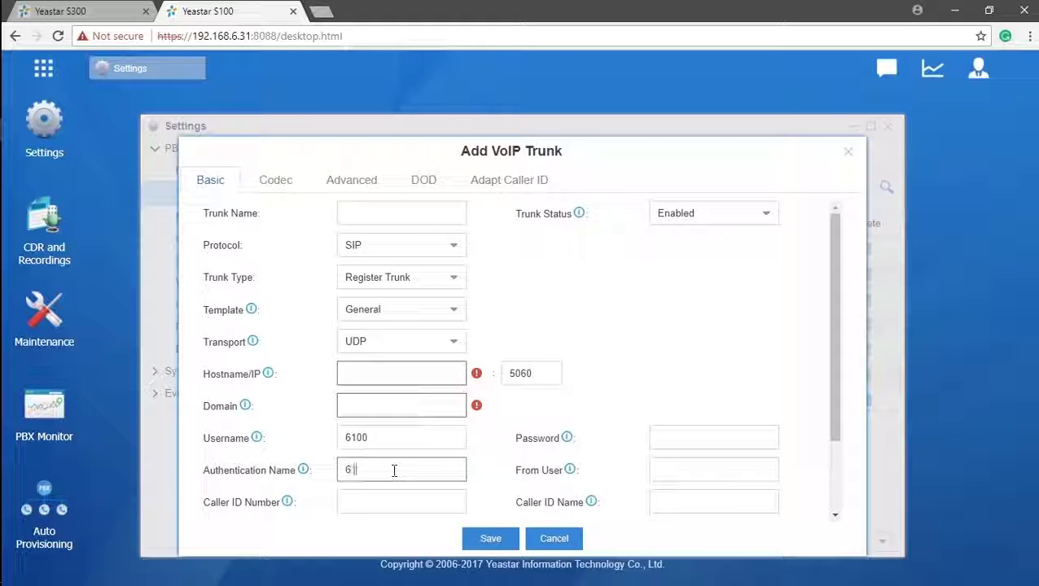
{"action": "type", "text": "100"}
{"action": "left_click", "coordinate": [684, 438]}
{"action": "type", "text": "12345678"}
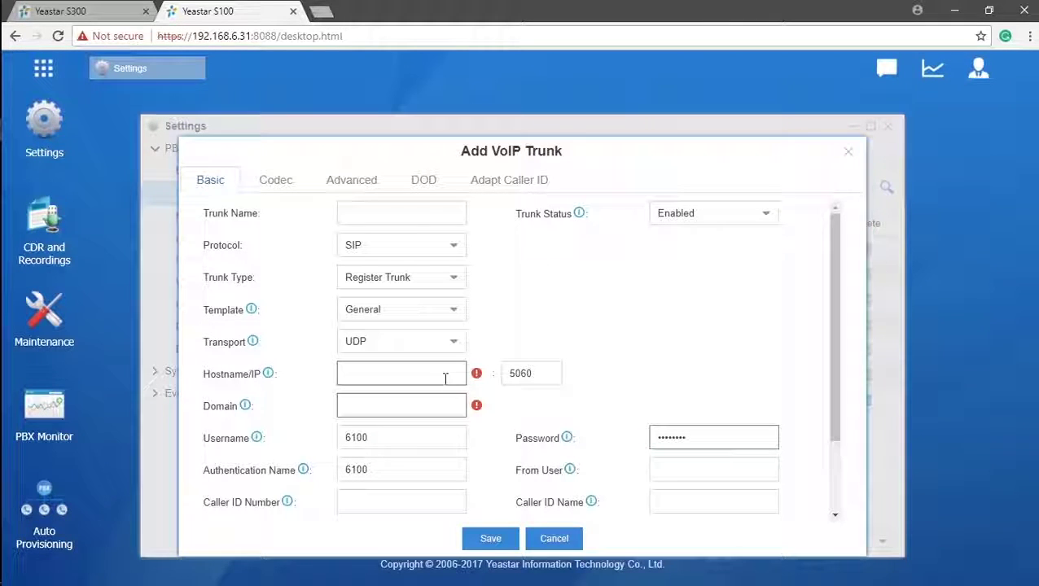
- Set hostname and domain to 192.168.6.36, name the trunk Associate, then save and apply
{"action": "left_click", "coordinate": [444, 378]}
{"action": "type", "text": "192.168.6"}
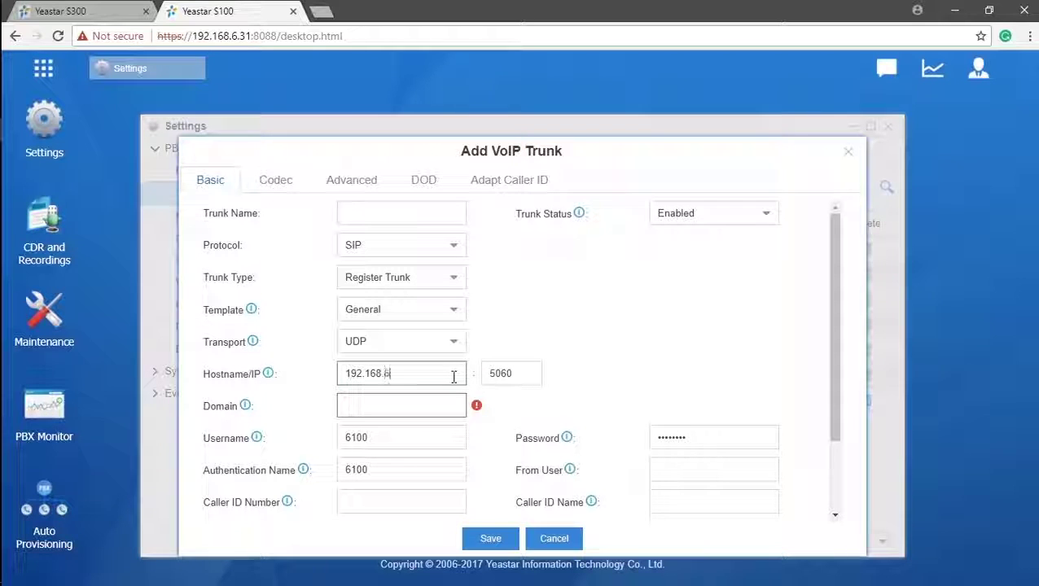
{"action": "type", "text": ".36"}
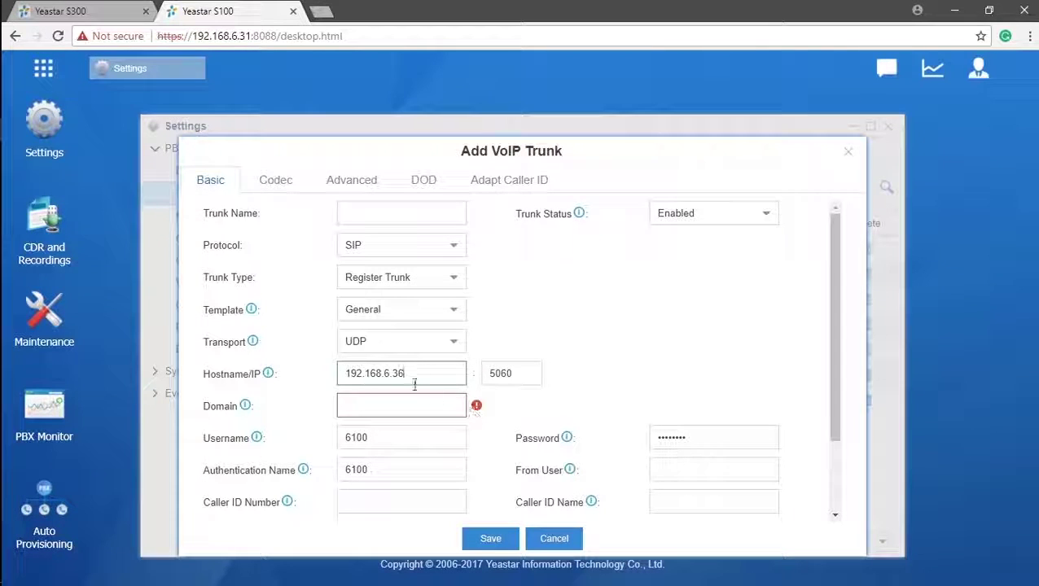
{"action": "left_click", "coordinate": [420, 409]}
{"action": "type", "text": "192"}
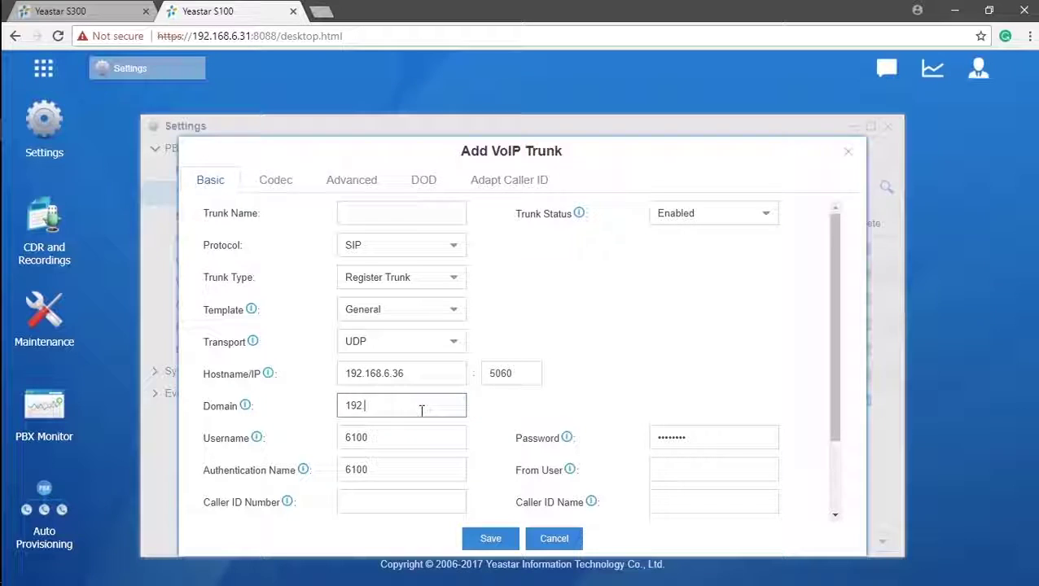
{"action": "type", "text": ".168.6.36"}
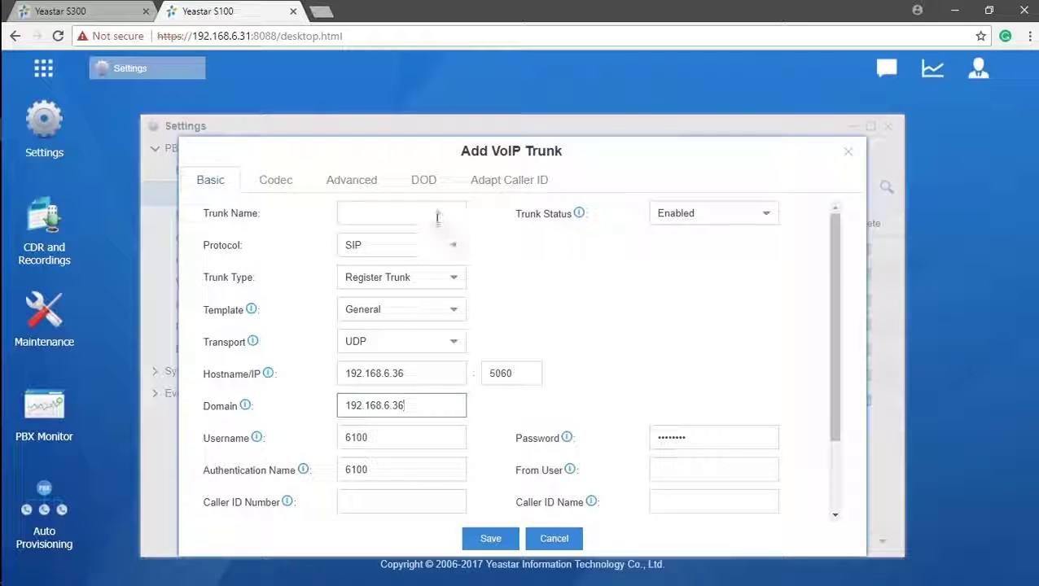
{"action": "left_click", "coordinate": [436, 215]}
{"action": "type", "text": "Associate"}
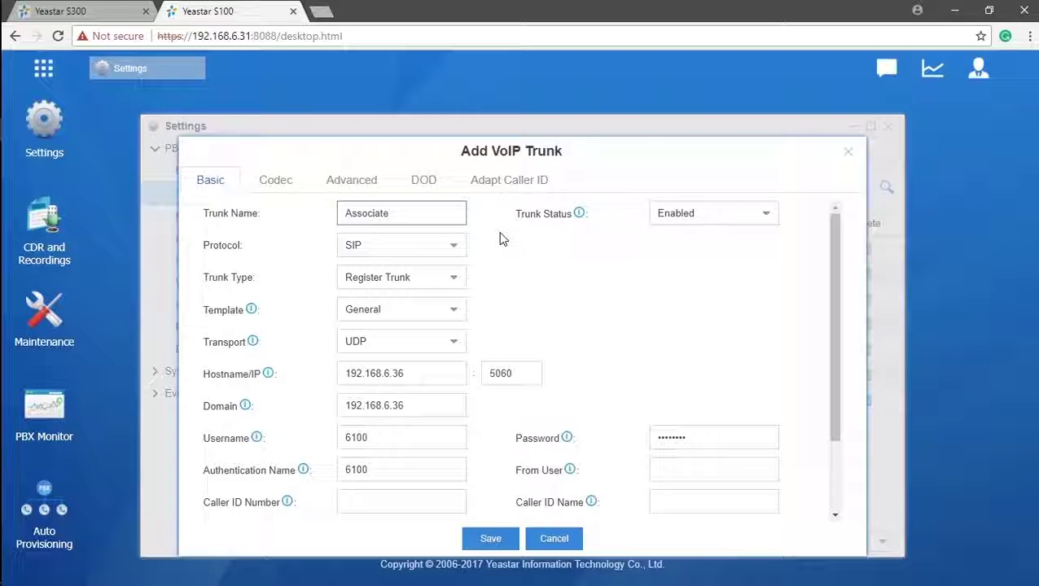
{"action": "left_click", "coordinate": [492, 539]}
{"action": "left_click", "coordinate": [785, 79]}
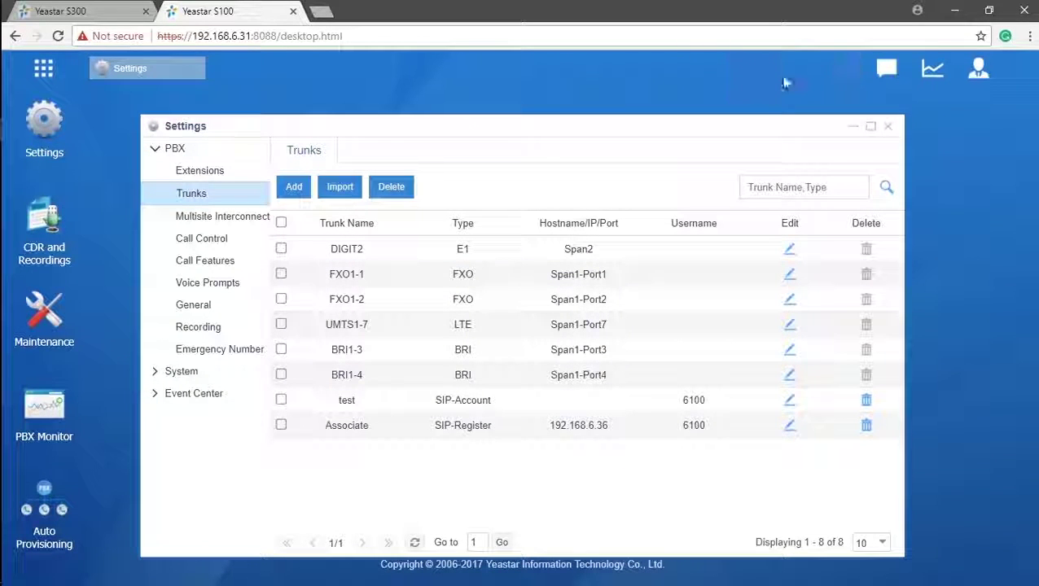
- Download the VoIP trunk import template CSV, open it in Excel, and close it saving changes
{"action": "left_click", "coordinate": [353, 194]}
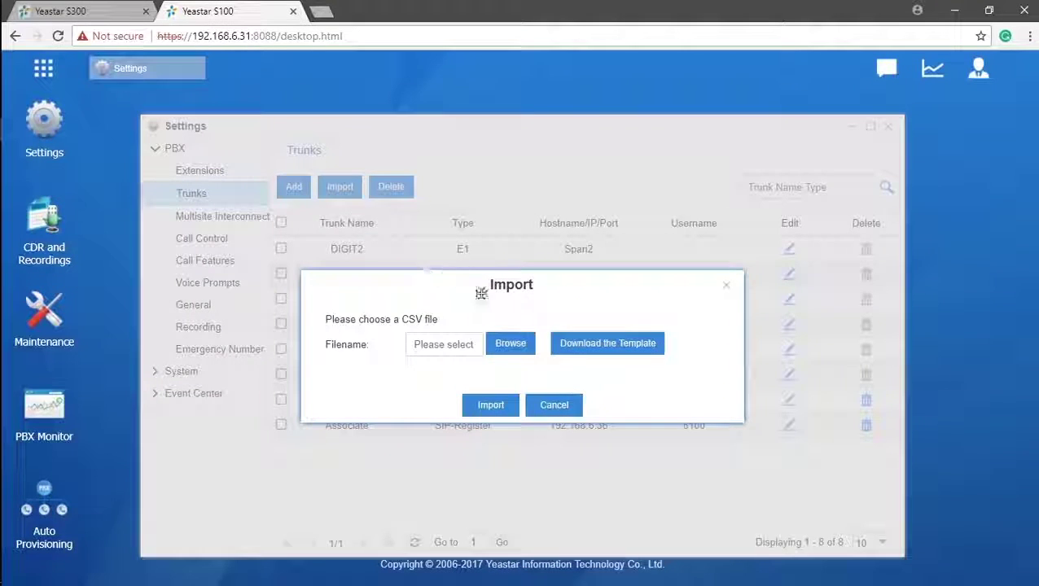
{"action": "left_click", "coordinate": [605, 356]}
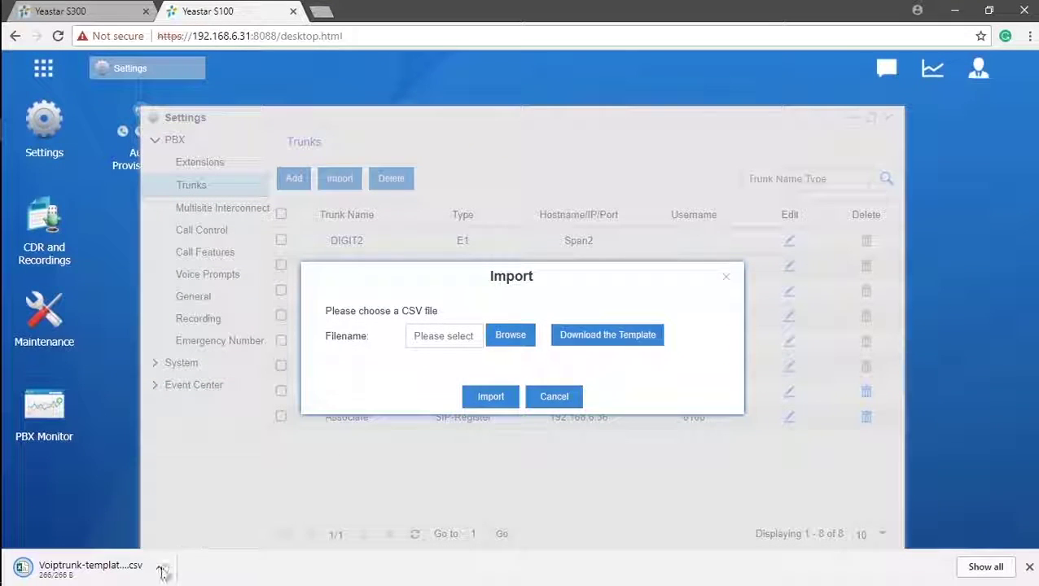
{"action": "left_click", "coordinate": [162, 571]}
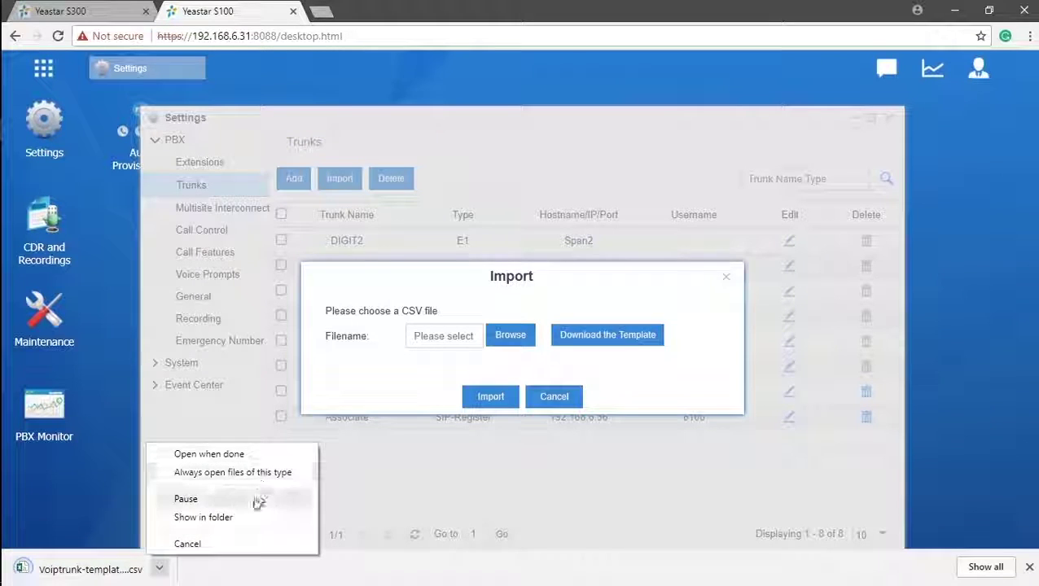
{"action": "left_click", "coordinate": [244, 520]}
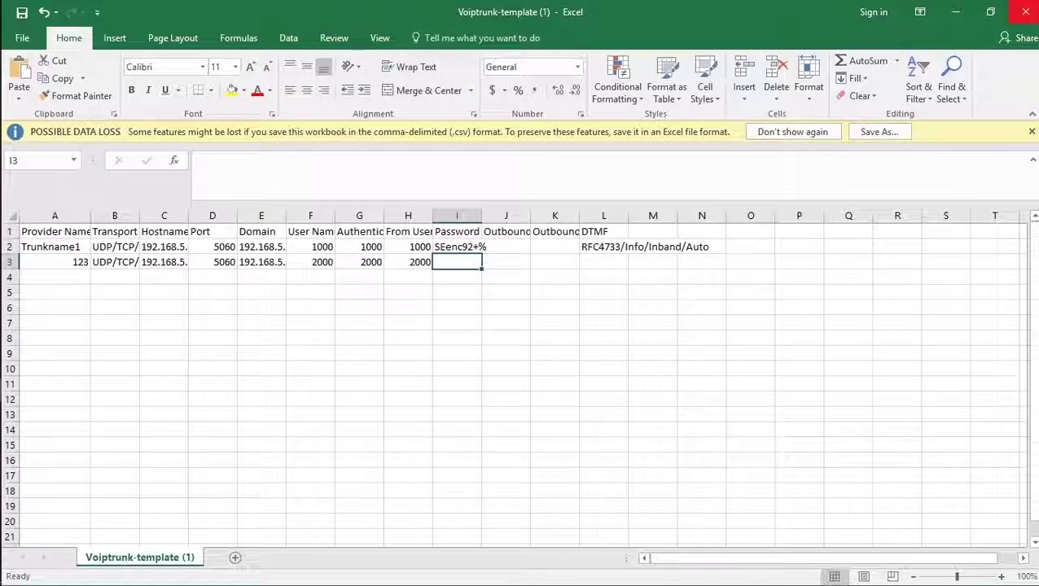
{"action": "left_click", "coordinate": [1026, 12]}
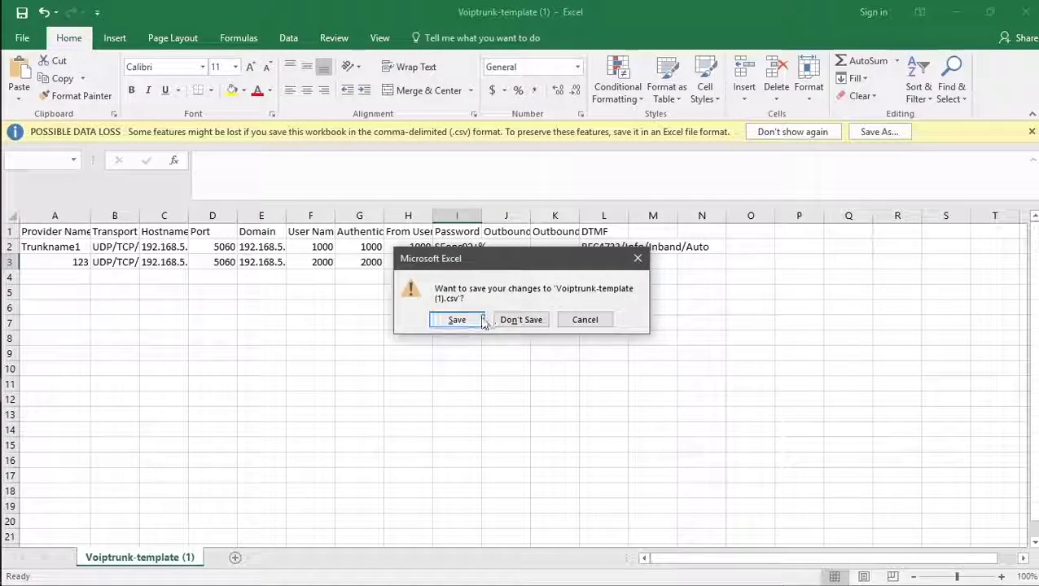
{"action": "left_click", "coordinate": [457, 320]}
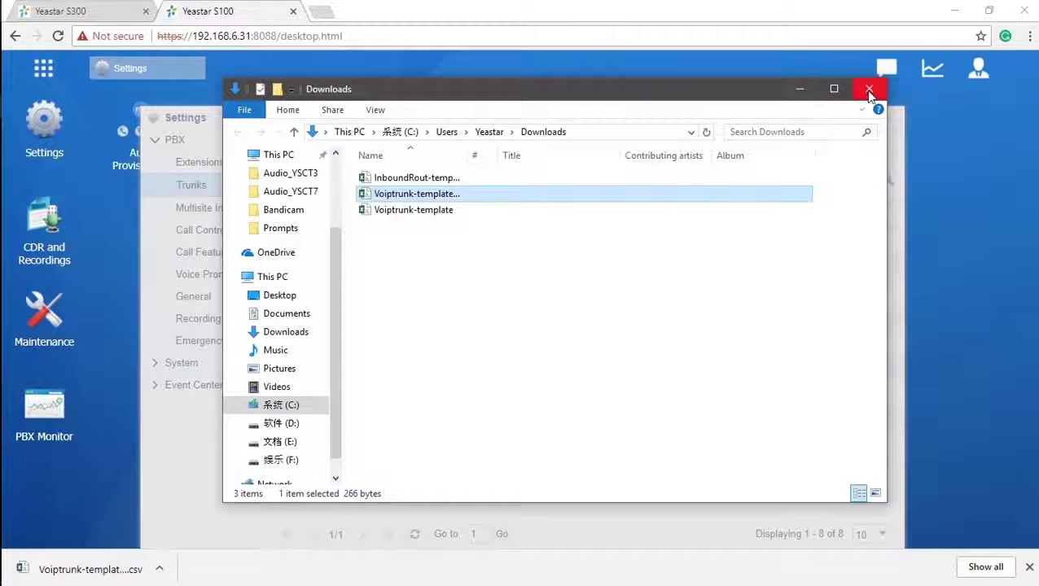
- Close the Downloads window and return to the Yeastar S300 trunk list
{"action": "left_click", "coordinate": [868, 91]}
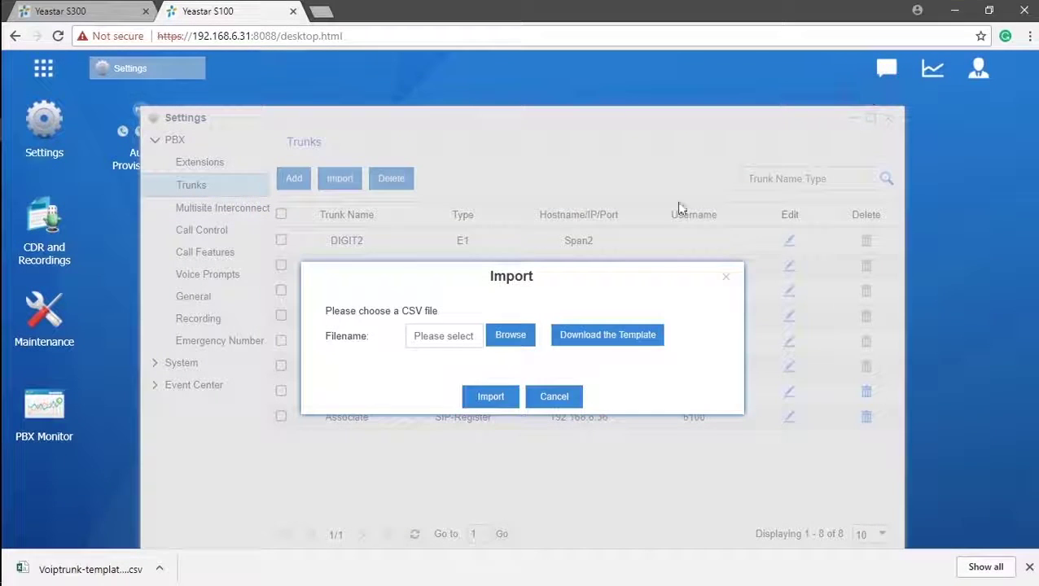
{"action": "key", "text": "ctrl+shift+Tab"}
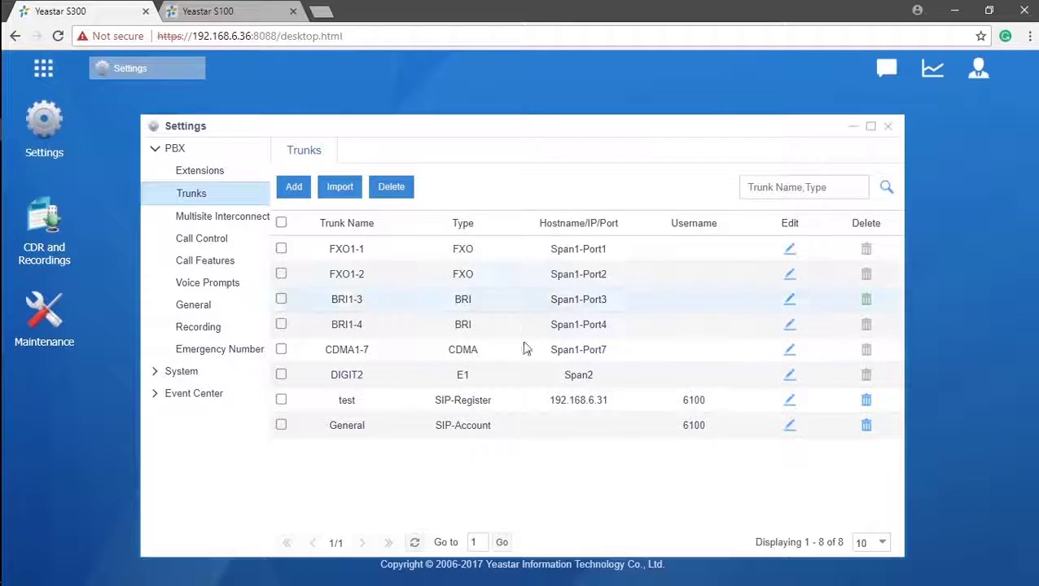